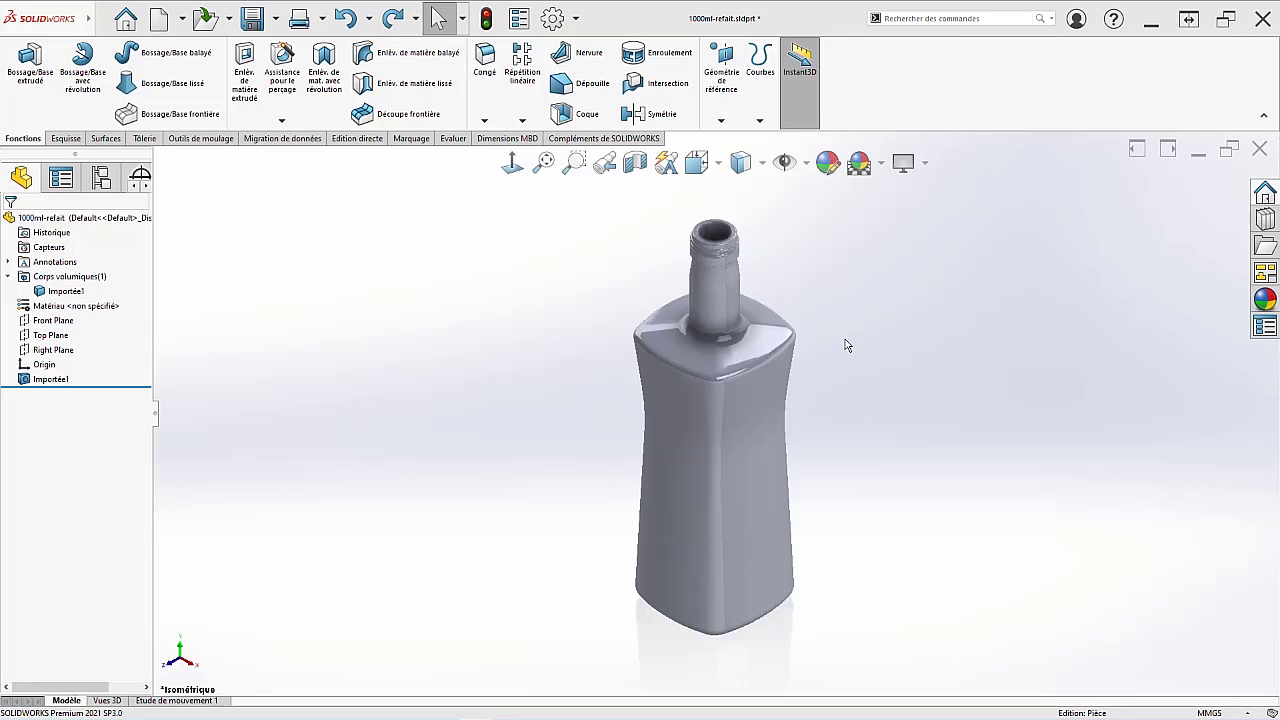
- Sketch a corner rectangle about 152 mm wide and 225 mm high around the bottle's body on the Front Plane
{"action": "left_click", "coordinate": [54, 320]}
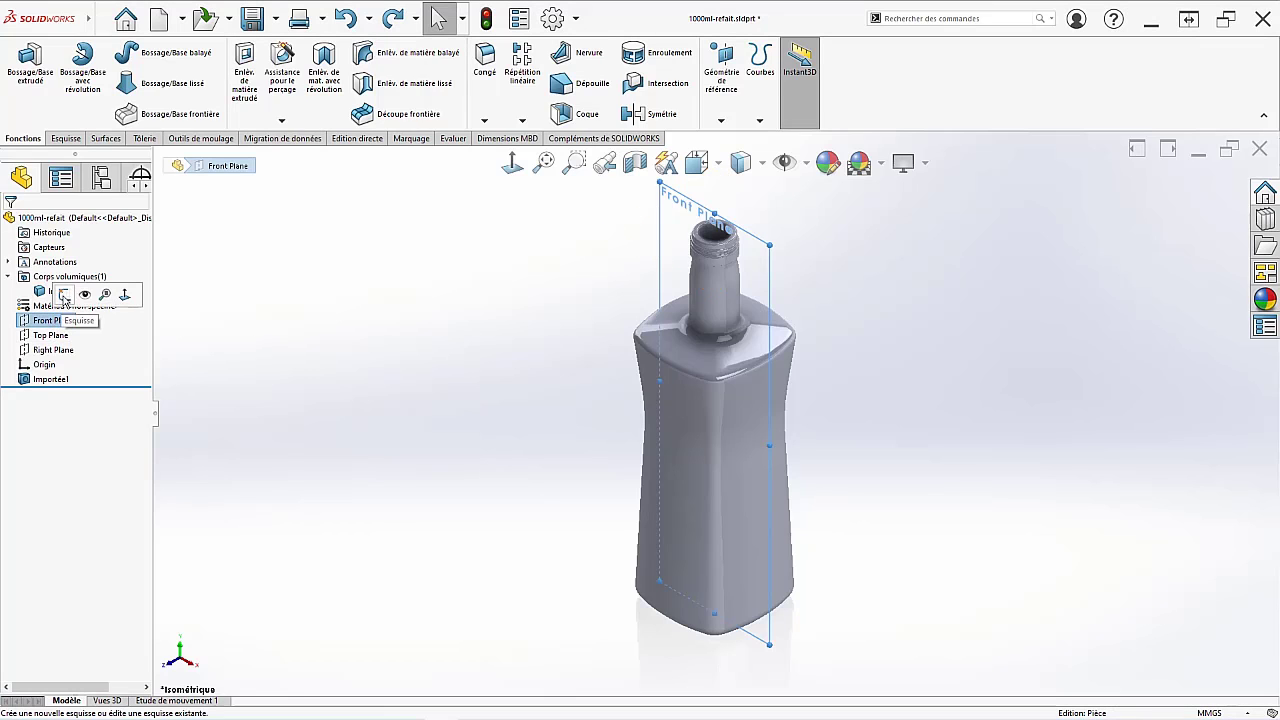
{"action": "left_click", "coordinate": [64, 294]}
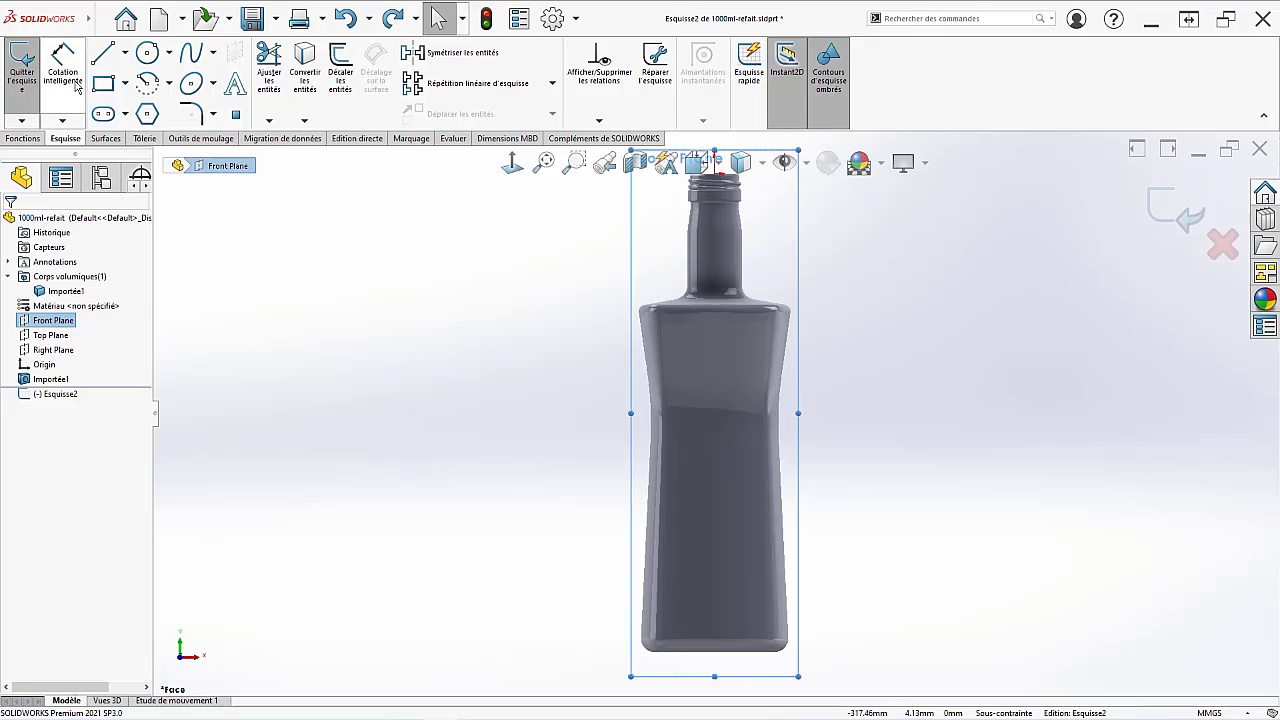
{"action": "left_click", "coordinate": [103, 83]}
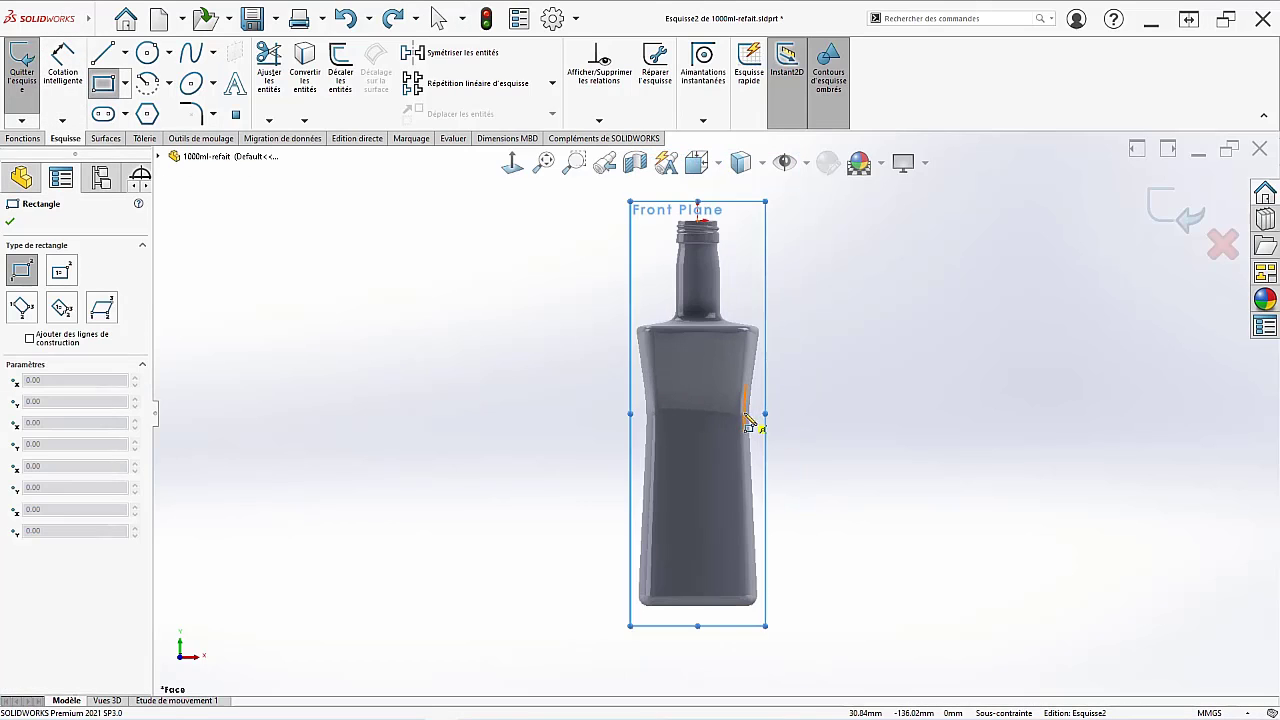
{"action": "left_click", "coordinate": [590, 300]}
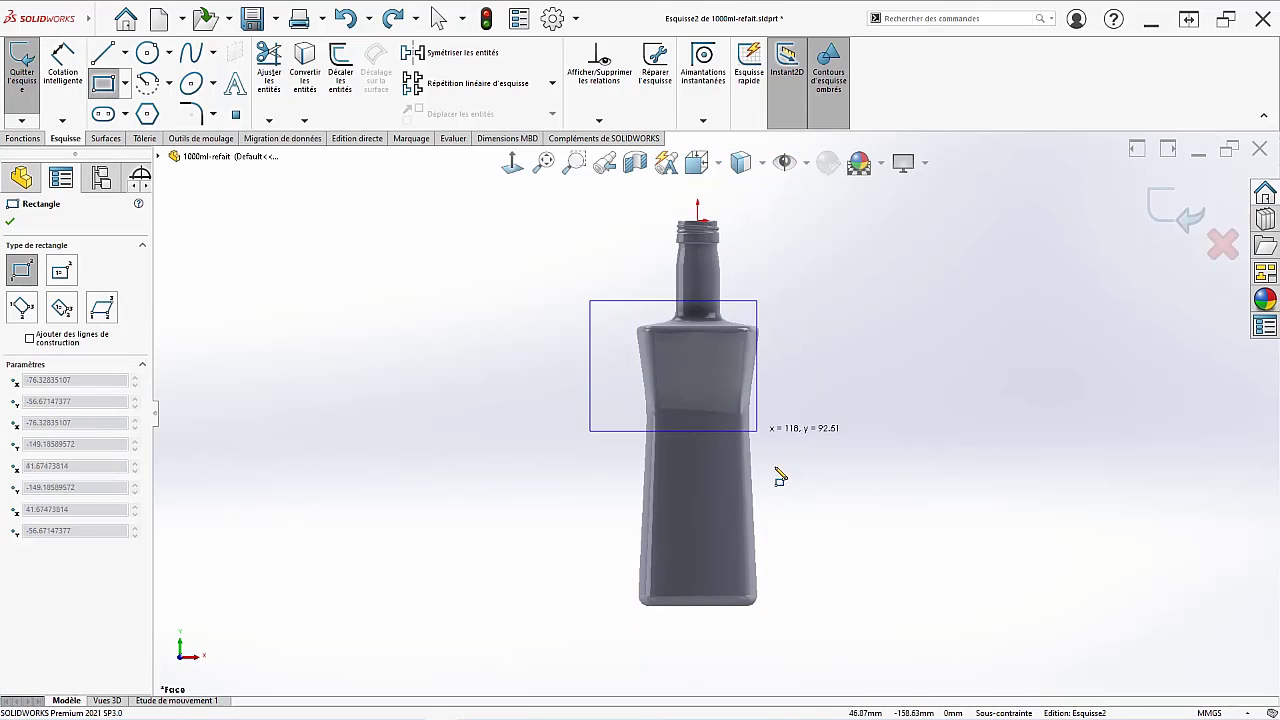
{"action": "left_click", "coordinate": [805, 617]}
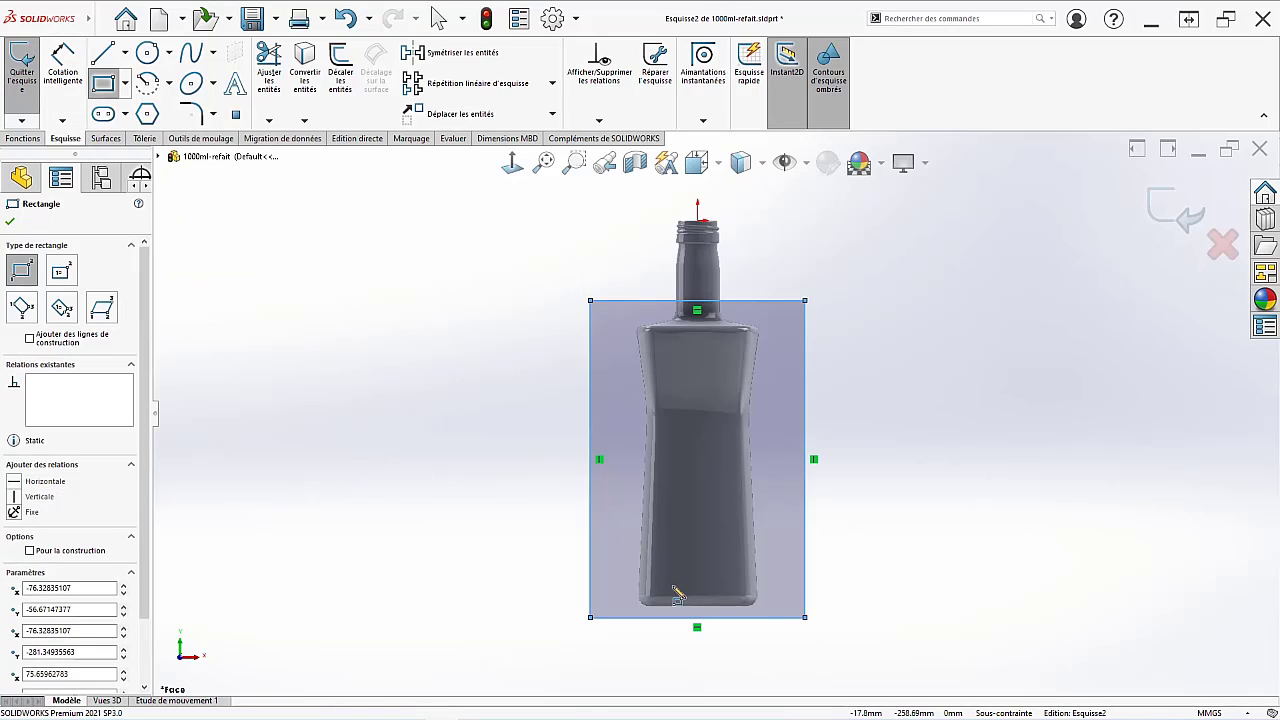
{"action": "key", "text": "Escape"}
- Make the rectangle's lower line collinear with the bottle's bottom edge
{"action": "left_click", "coordinate": [721, 618]}
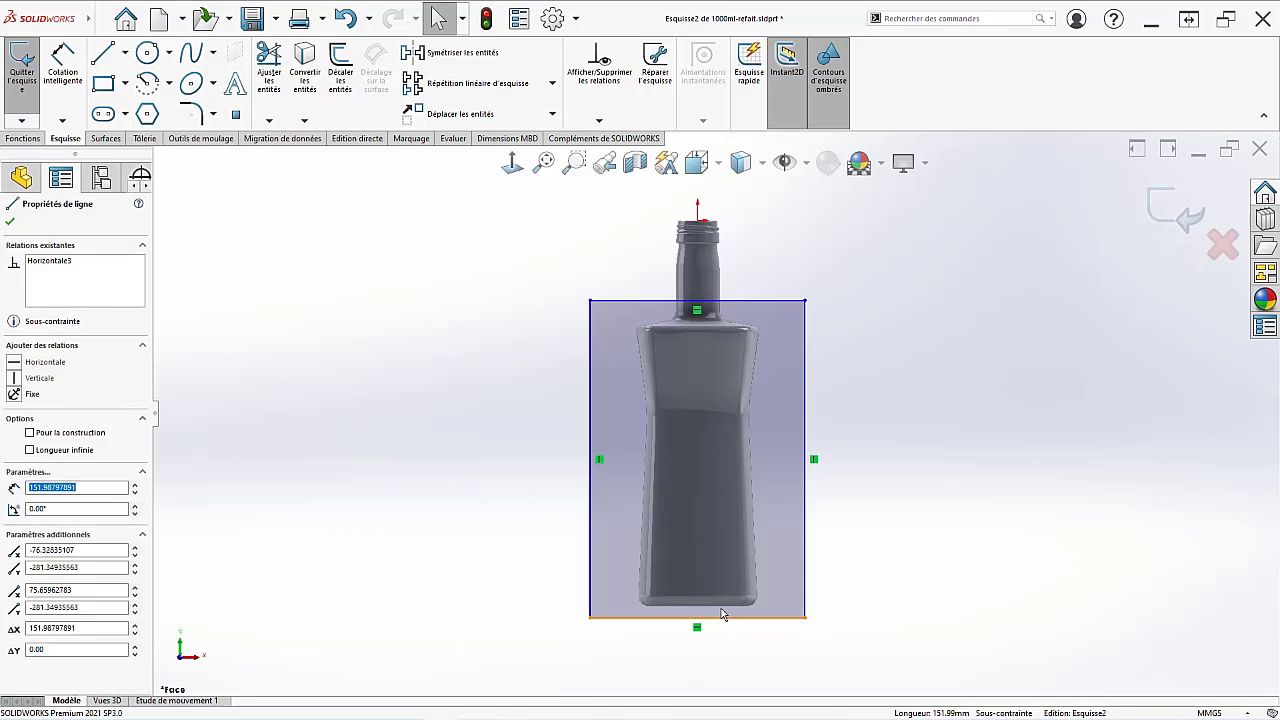
{"action": "left_click", "coordinate": [721, 606], "text": "ctrl"}
{"action": "left_click", "coordinate": [761, 549]}
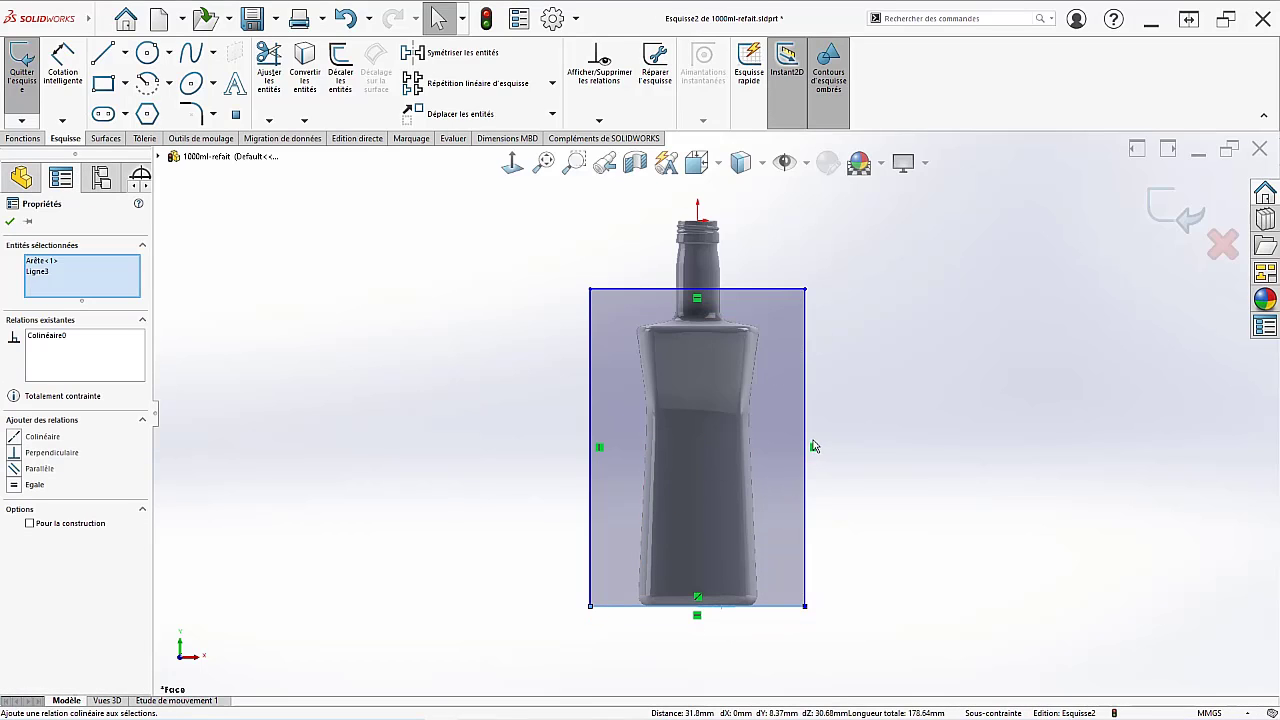
- Dimension the rectangle's vertical side and set its height to 205 mm
{"action": "left_click", "coordinate": [63, 72]}
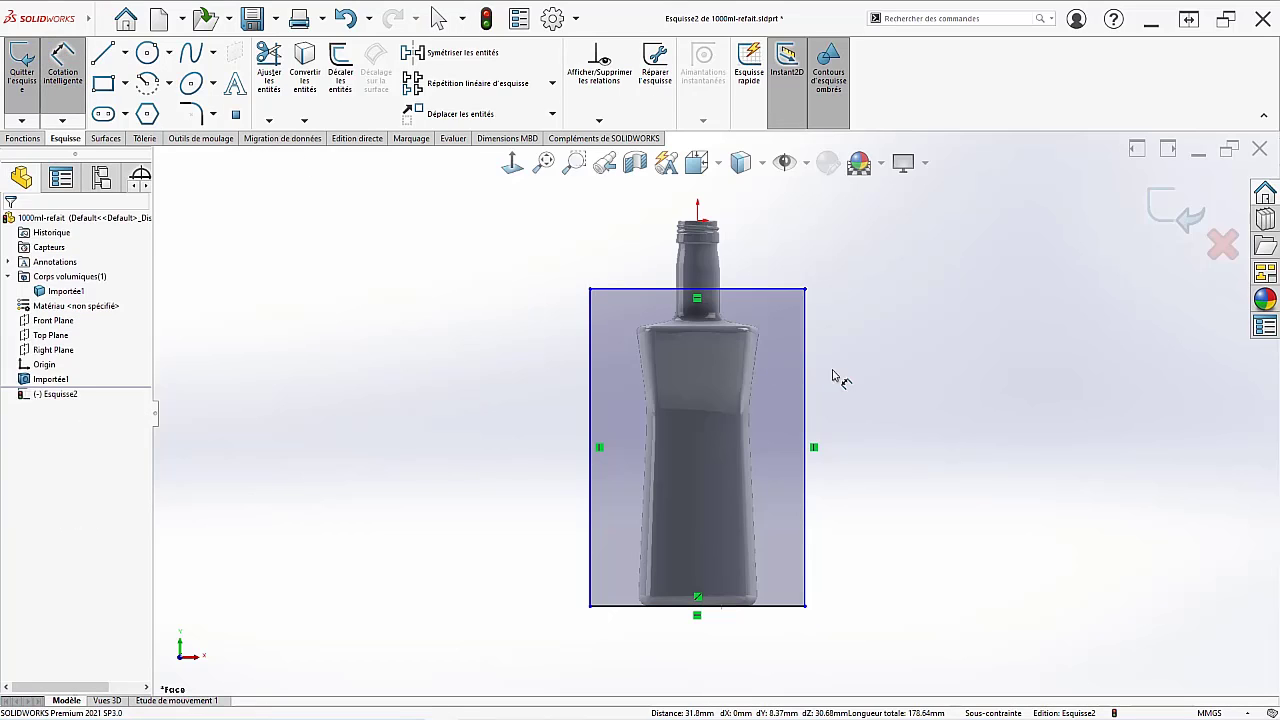
{"action": "left_click", "coordinate": [806, 400]}
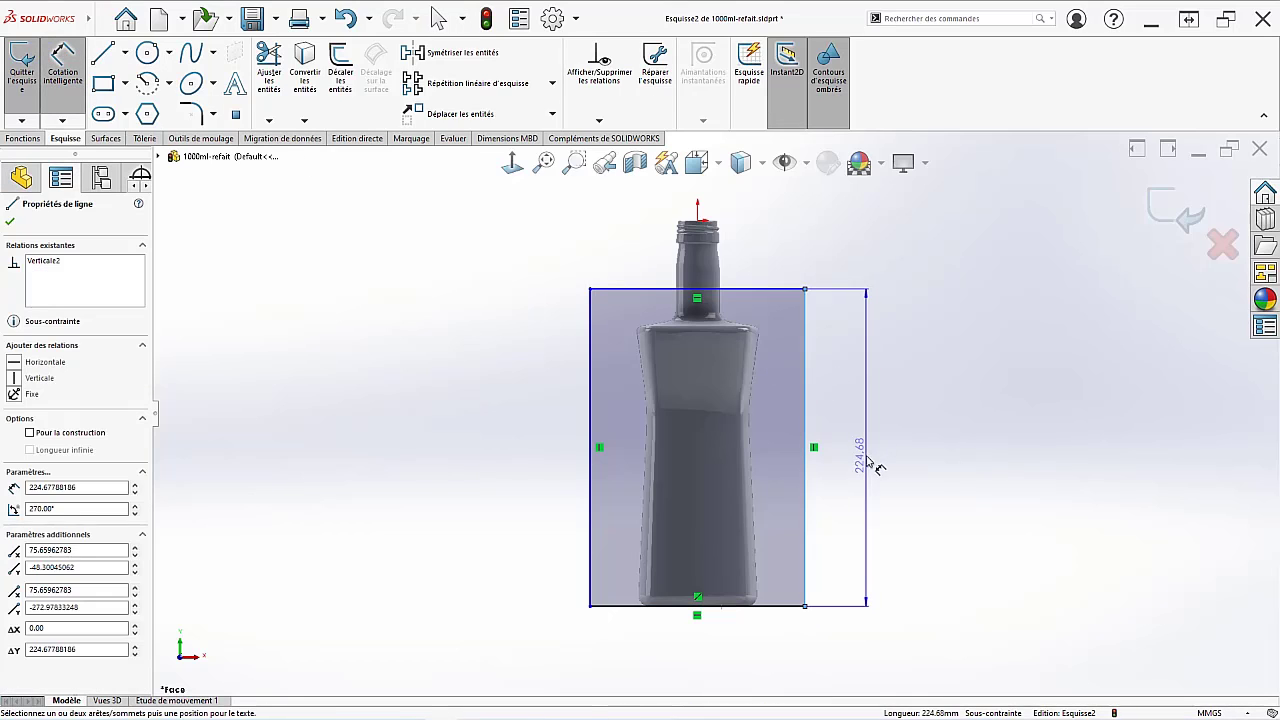
{"action": "left_click", "coordinate": [866, 458]}
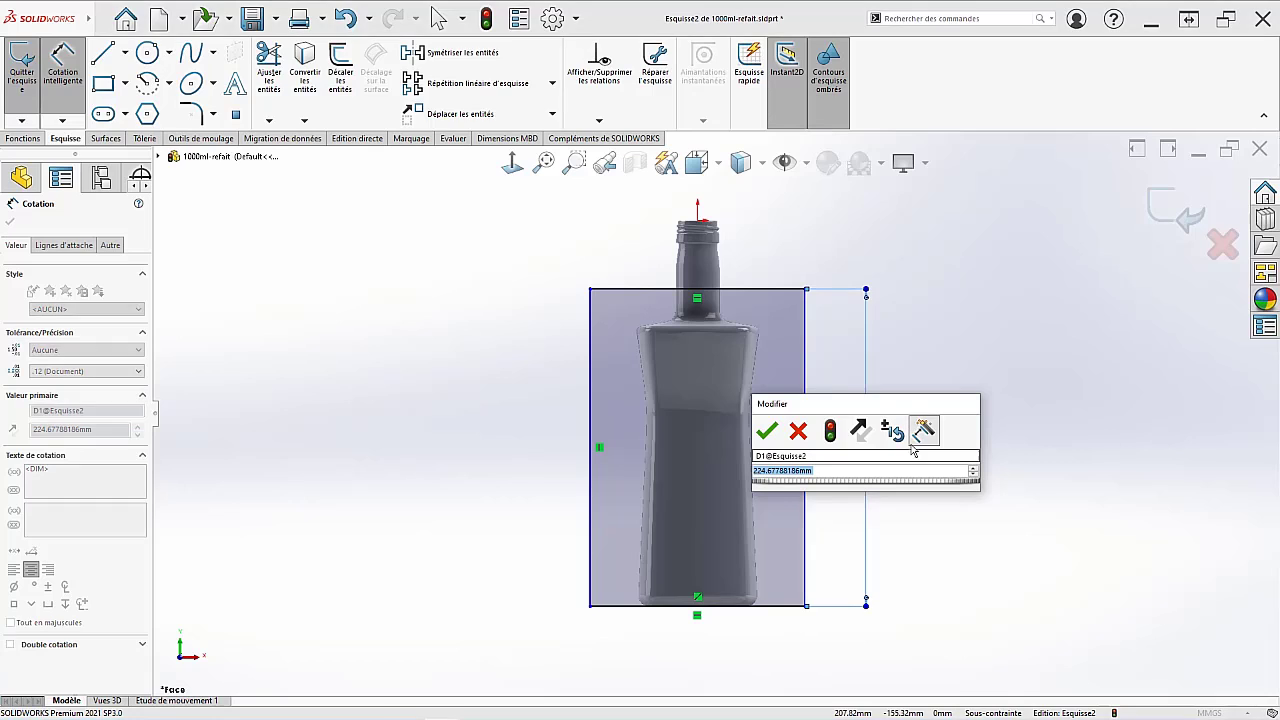
{"action": "type", "text": "205"}
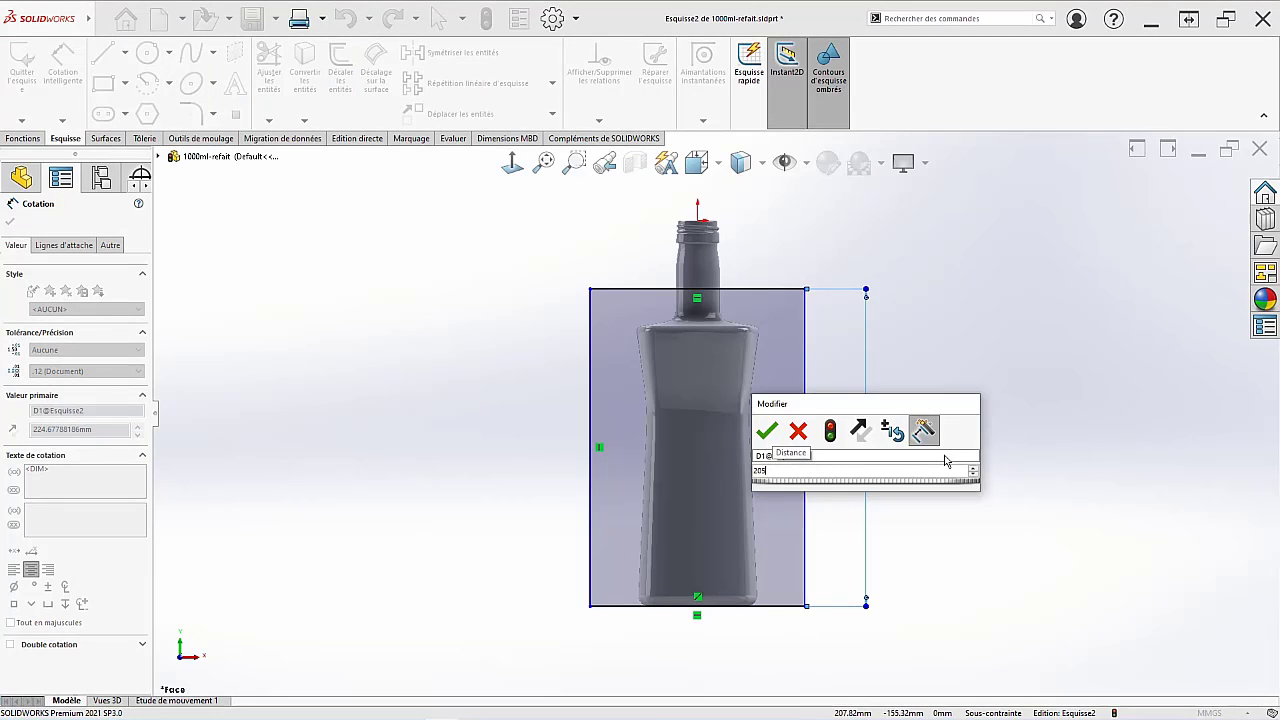
{"action": "key", "text": "Return"}
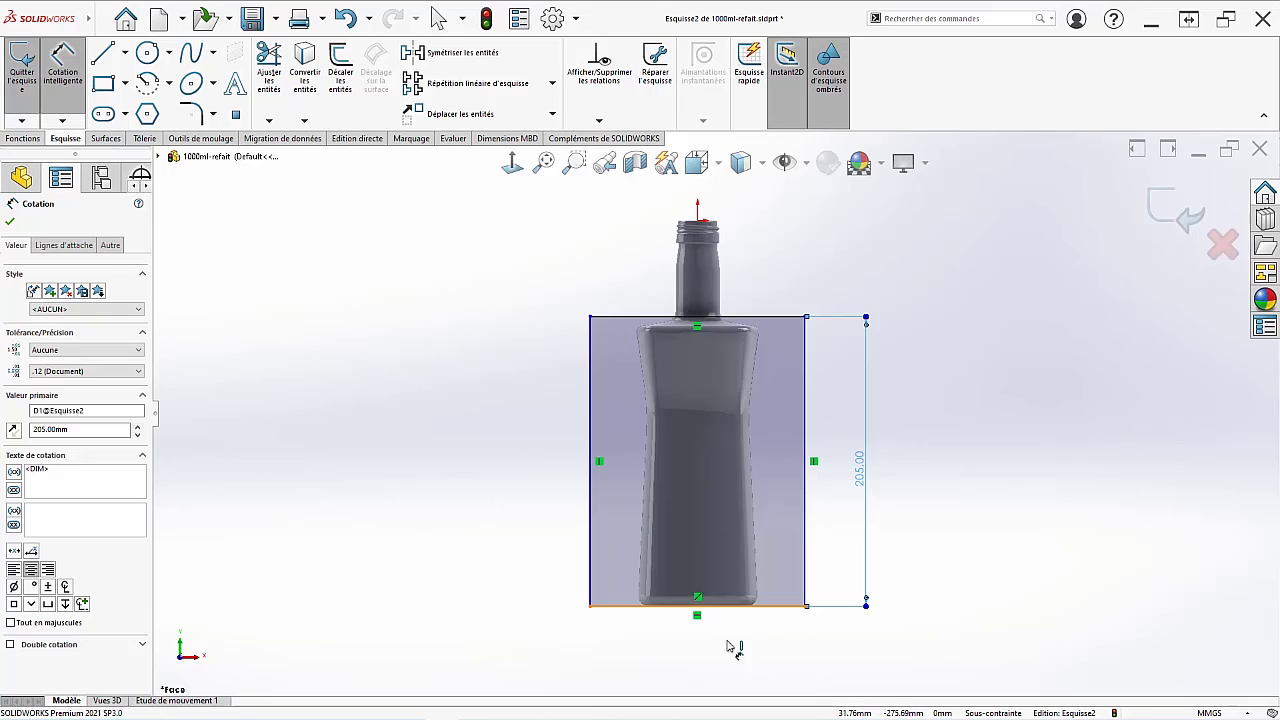
- Dimension the rectangle's width as 140 mm and shift the rectangle so it is roughly centred on the bottle
{"action": "left_click", "coordinate": [738, 612]}
{"action": "left_click", "coordinate": [838, 642]}
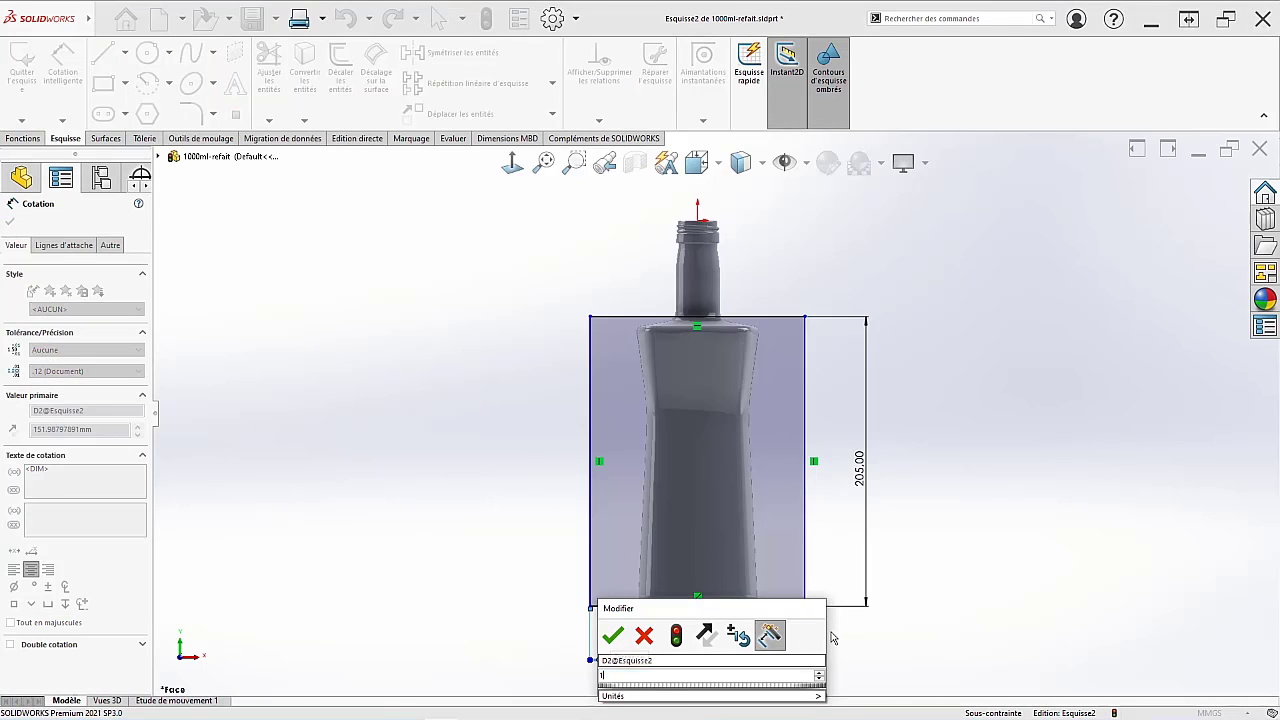
{"action": "type", "text": "140"}
{"action": "key", "text": "Return"}
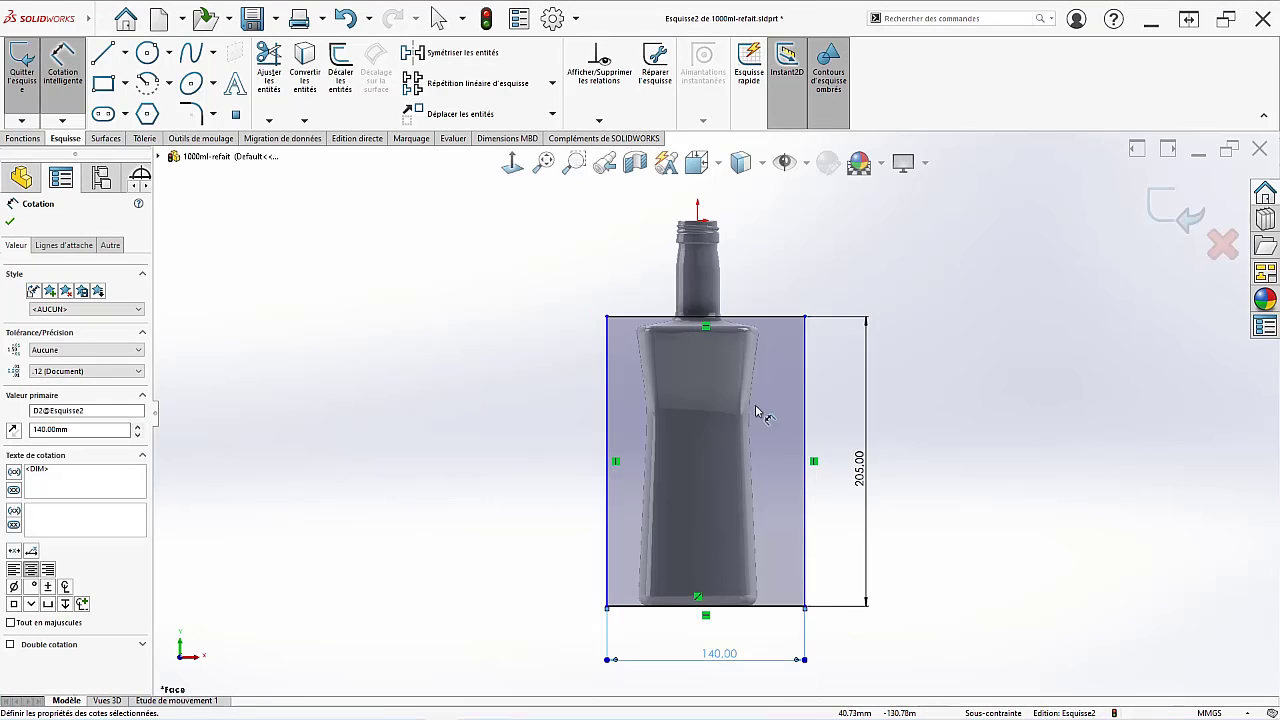
{"action": "key", "text": "Escape"}
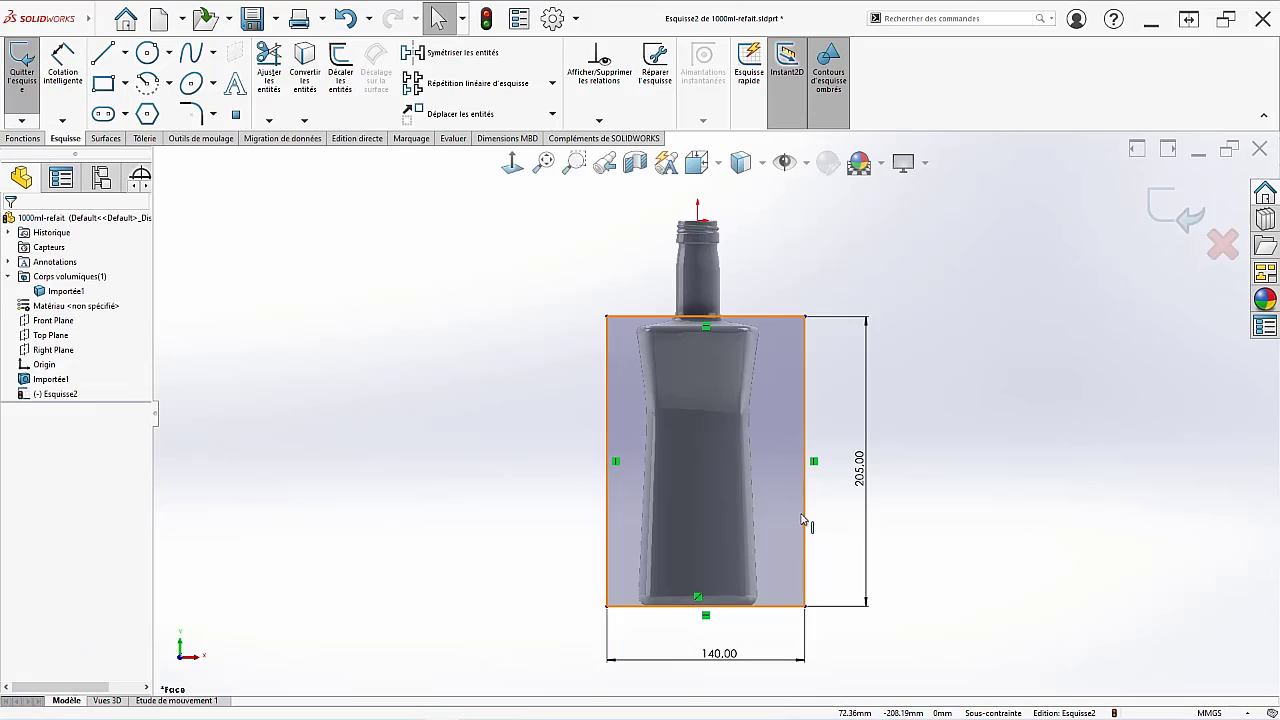
{"action": "mouse_move", "coordinate": [804, 512]}
{"action": "left_mouse_down"}
{"action": "mouse_move", "coordinate": [788, 511]}
{"action": "mouse_move", "coordinate": [798, 516]}
{"action": "left_mouse_up"}
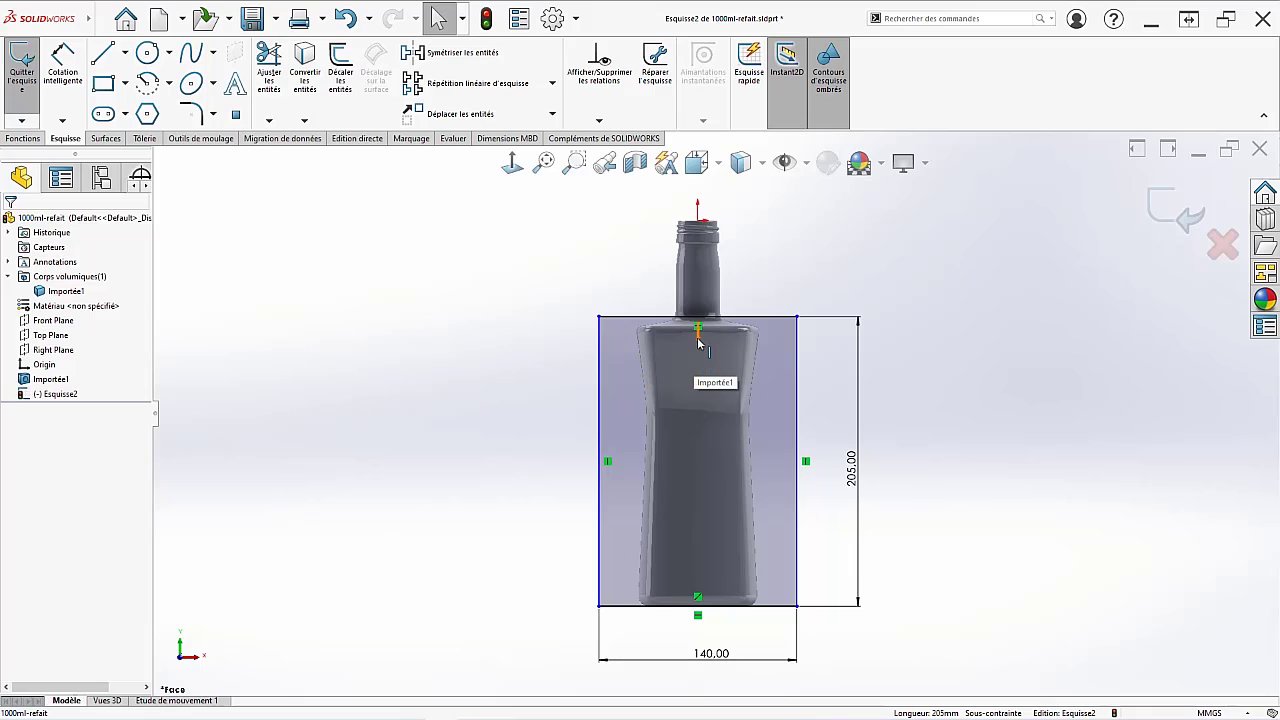
- Extrude the rectangle 145 mm with the mid-plane end condition (Plan milieu) and result merging turned off, as a separate block body
{"action": "middle_click_drag", "start_coordinate": [775, 374], "coordinate": [755, 400]}
{"action": "key", "text": "ctrl+7"}
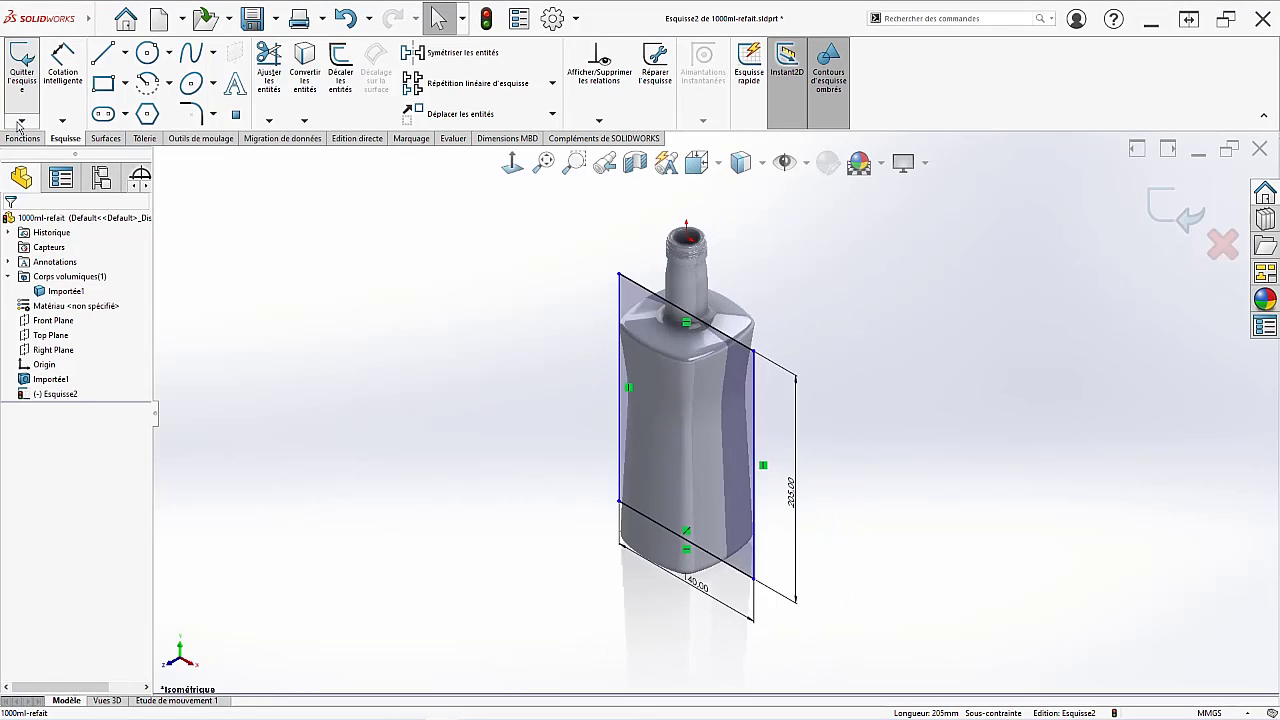
{"action": "left_click", "coordinate": [23, 139]}
{"action": "left_click", "coordinate": [32, 80]}
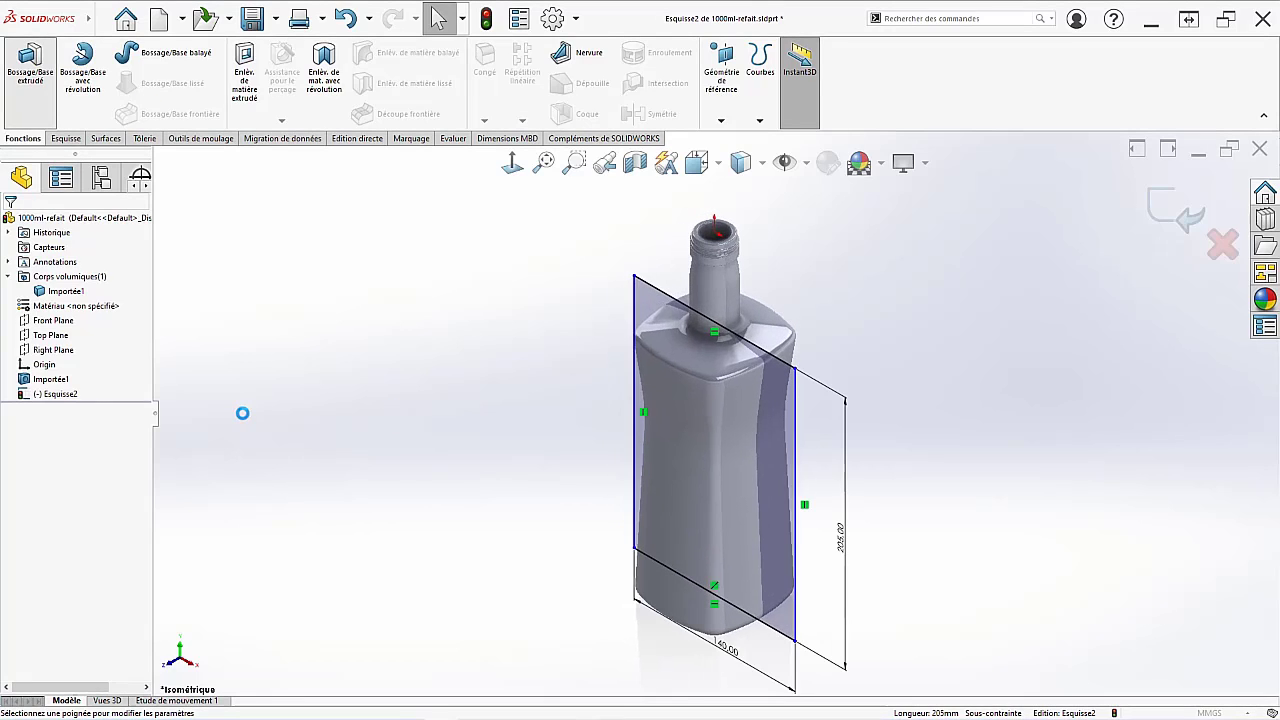
{"action": "left_click", "coordinate": [68, 302]}
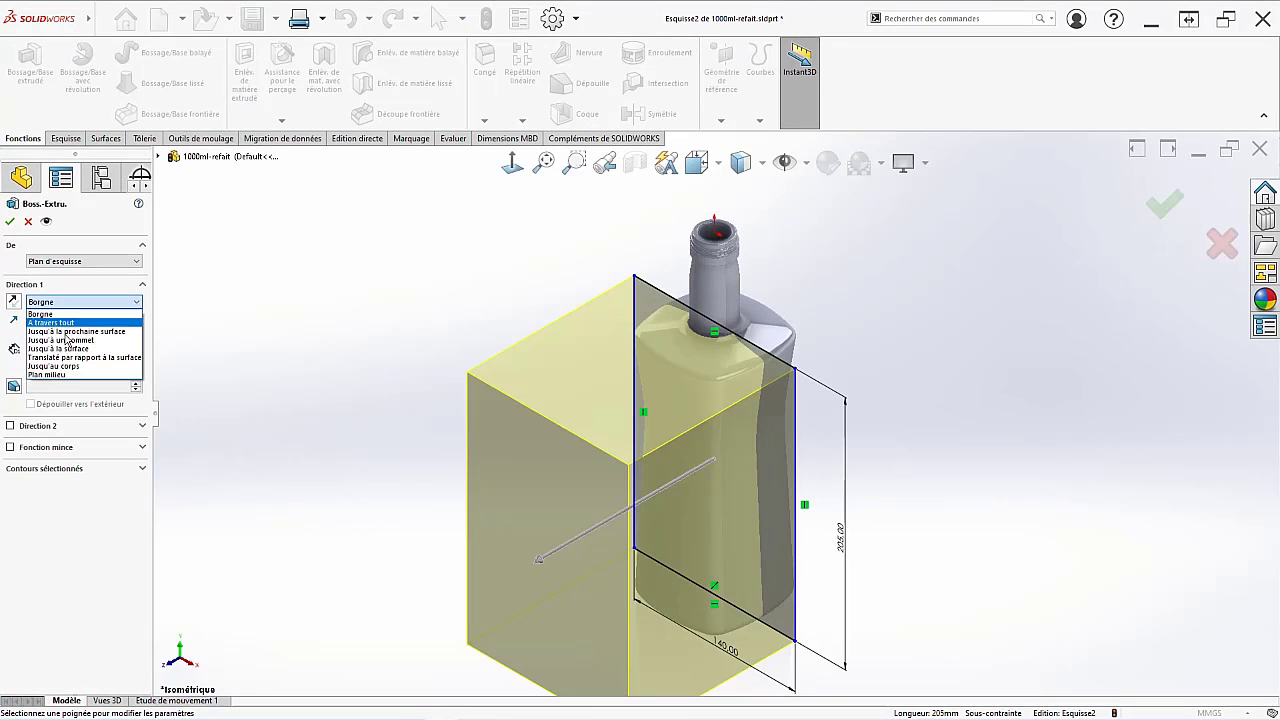
{"action": "left_click", "coordinate": [63, 373]}
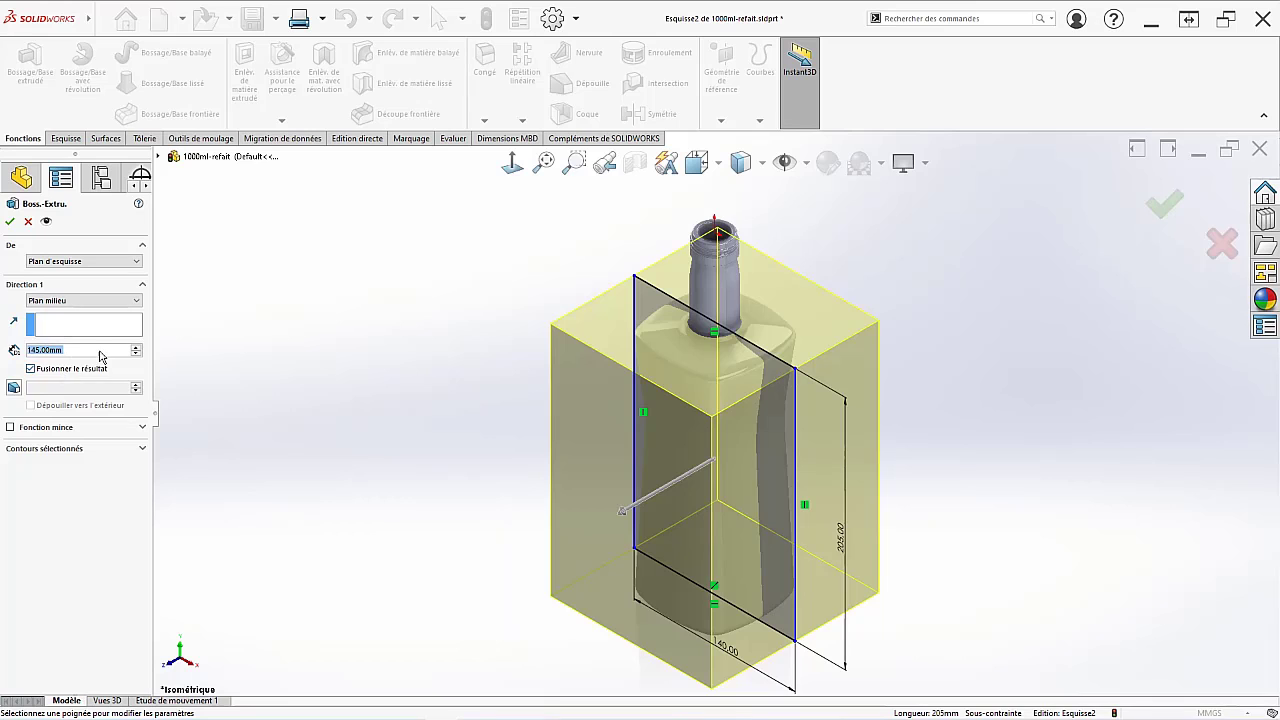
{"action": "middle_click_drag", "start_coordinate": [614, 425], "coordinate": [383, 423]}
{"action": "key", "text": "ctrl+7"}
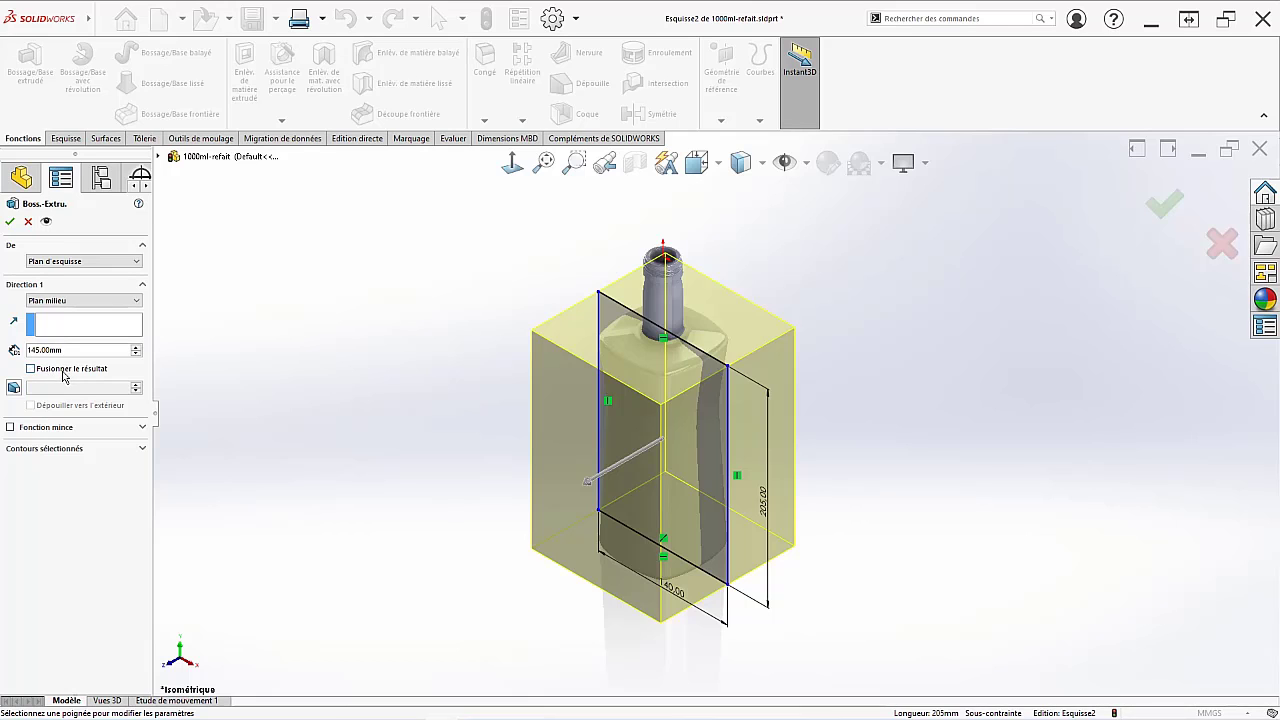
{"action": "key", "text": "Return"}
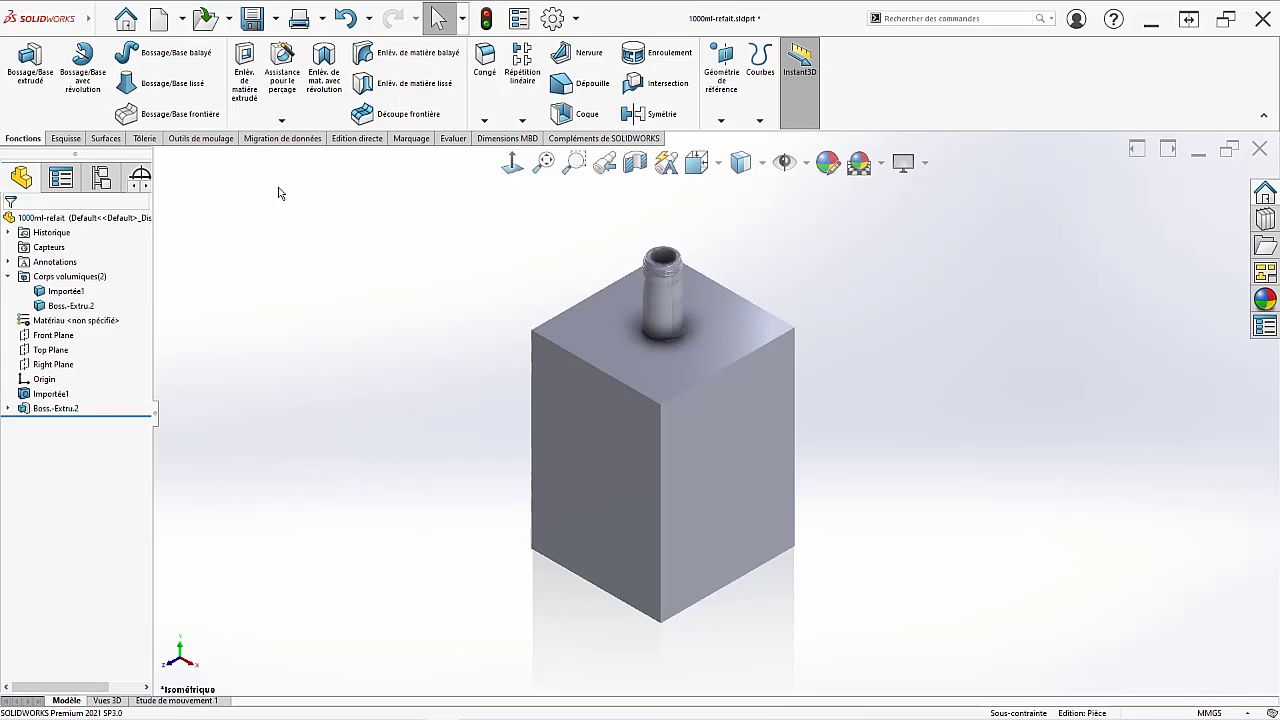
- Create an Indent feature (Embouti) with the cut option, using the block as target body, the bottle as tool and 0 mm clearance
{"action": "mouse_move", "coordinate": [88, 18]}
{"action": "left_click", "coordinate": [140, 19]}
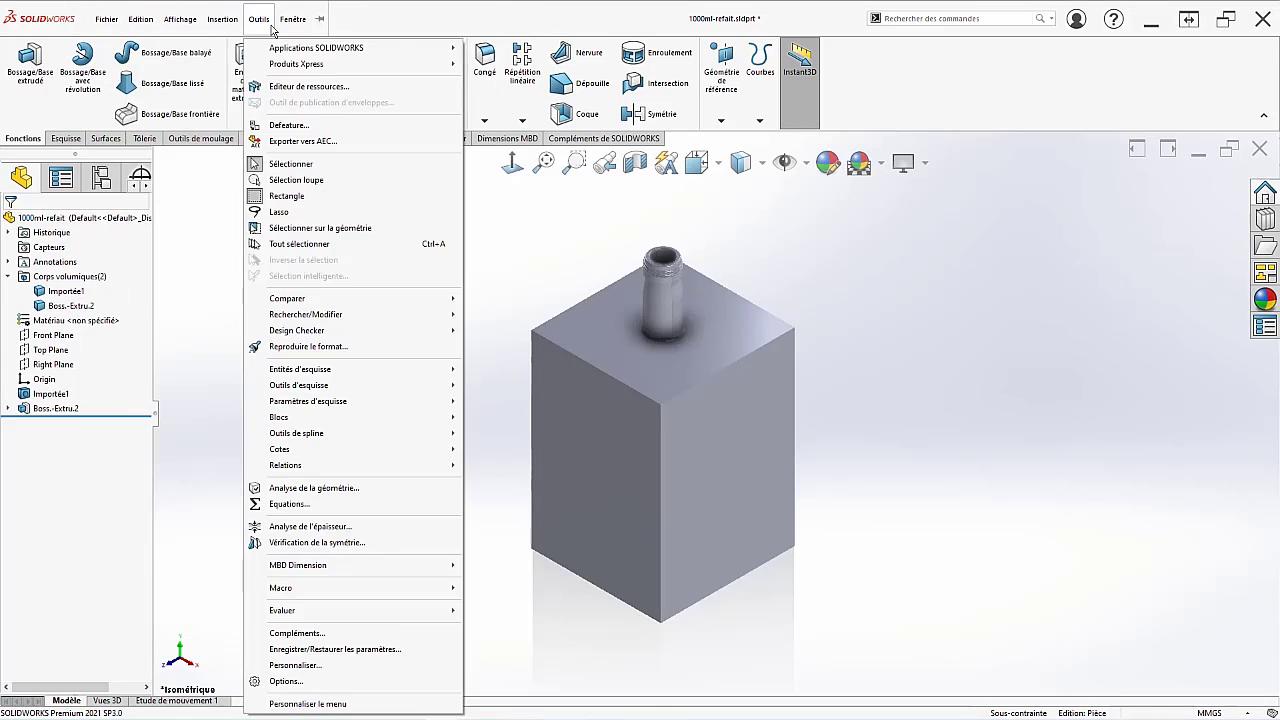
{"action": "mouse_move", "coordinate": [226, 30]}
{"action": "mouse_move", "coordinate": [318, 84]}
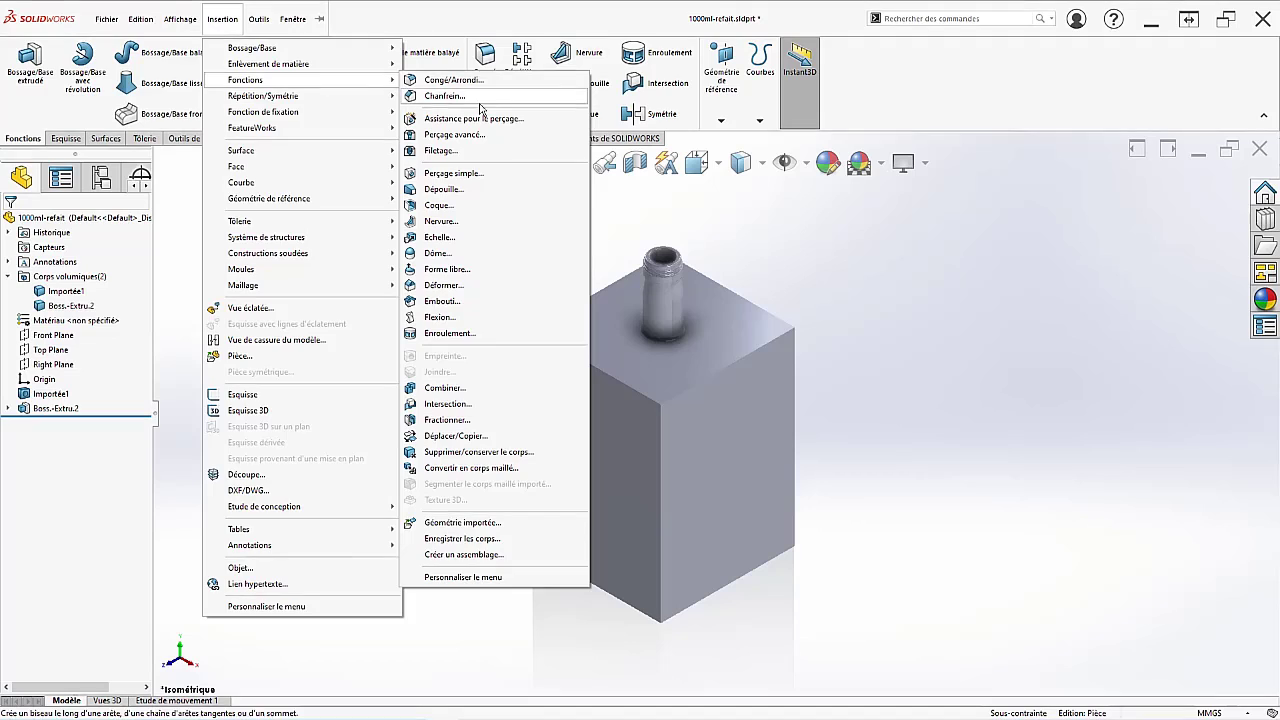
{"action": "left_click", "coordinate": [534, 304]}
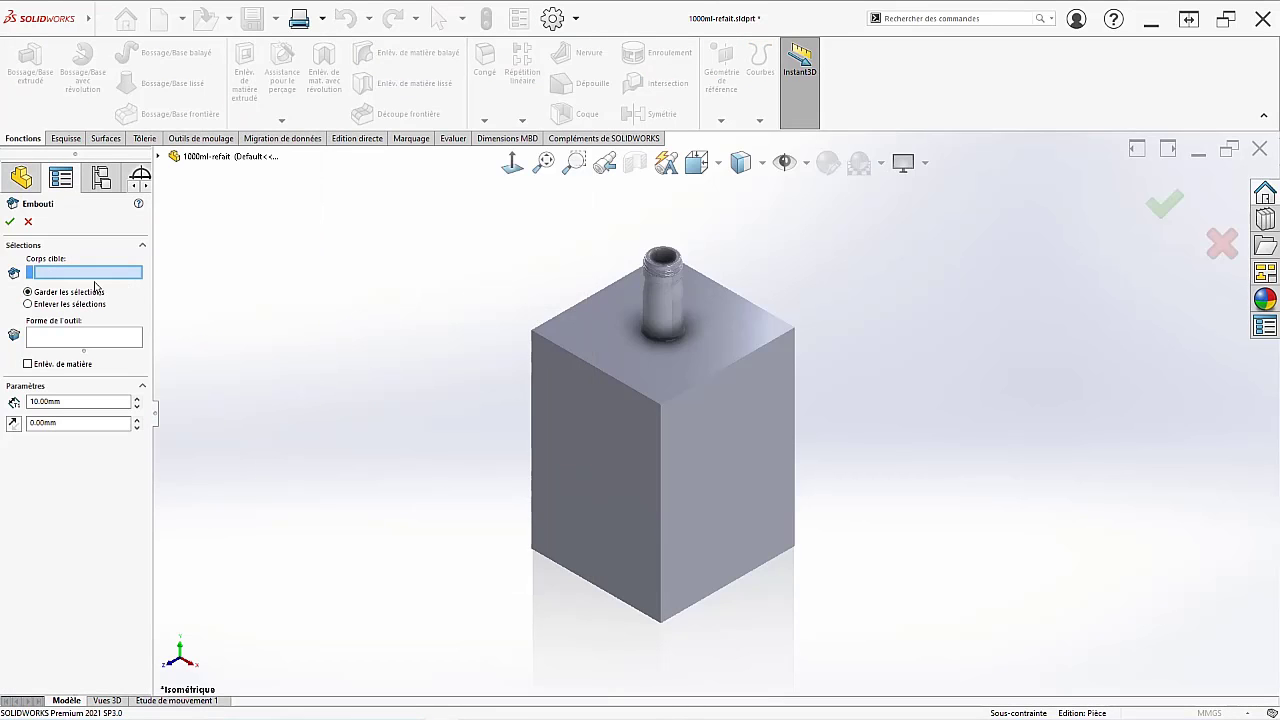
{"action": "left_click", "coordinate": [58, 366]}
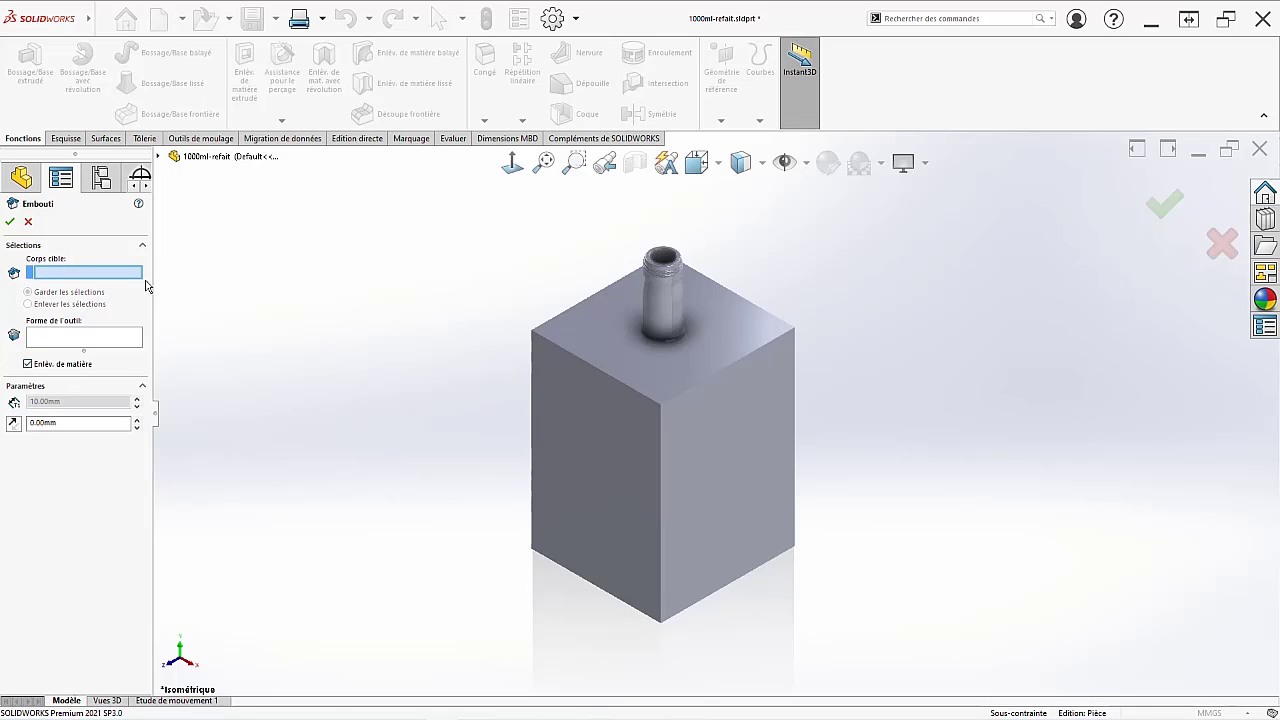
{"action": "left_click", "coordinate": [566, 327]}
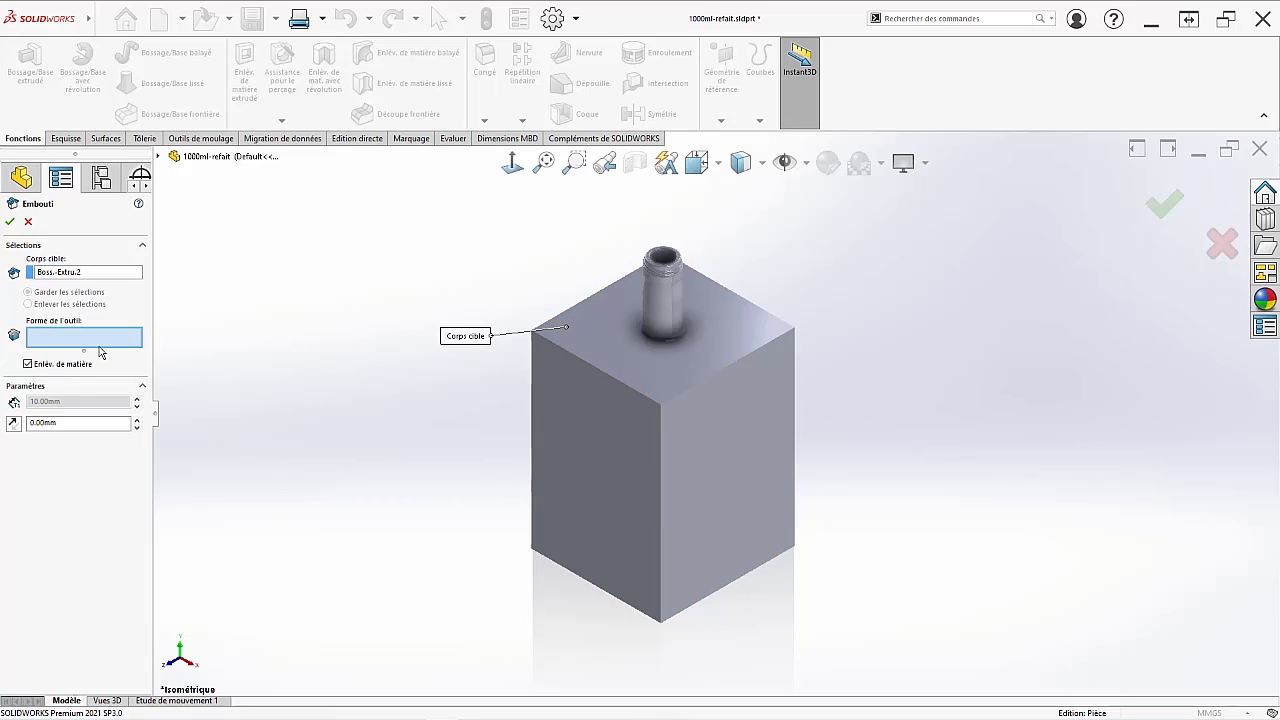
{"action": "left_click", "coordinate": [670, 314]}
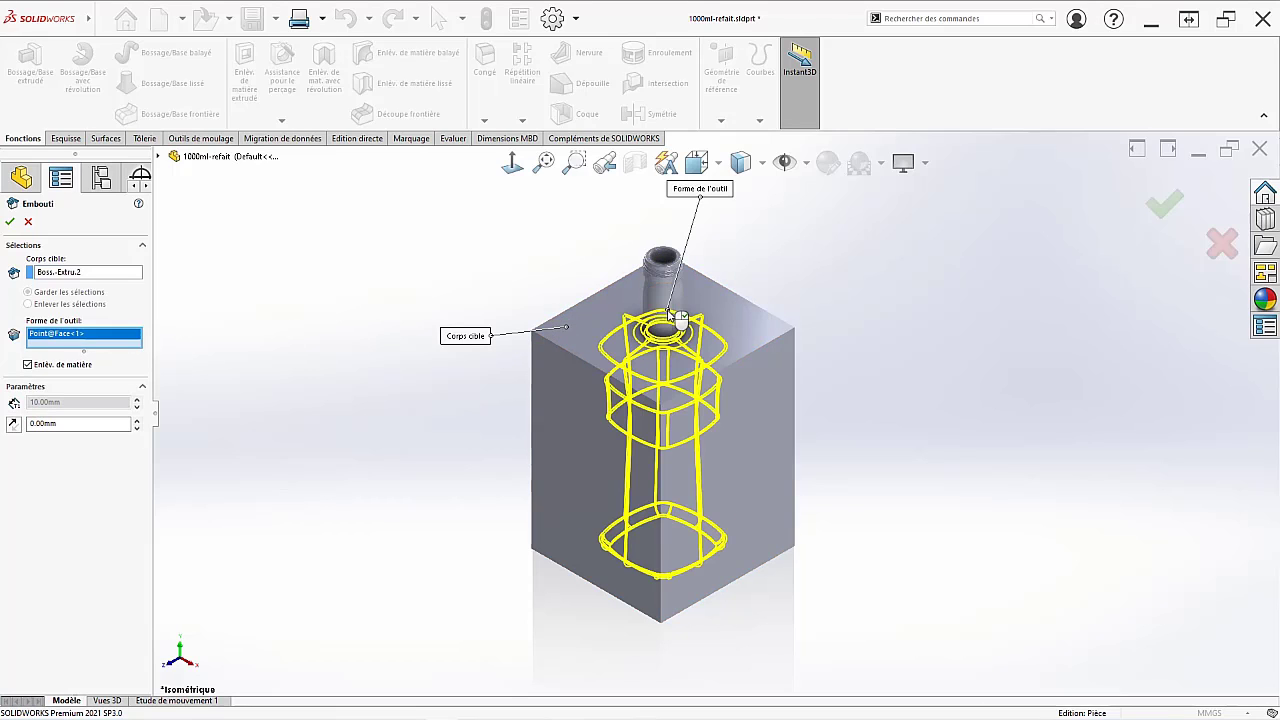
{"action": "key", "text": "Return"}
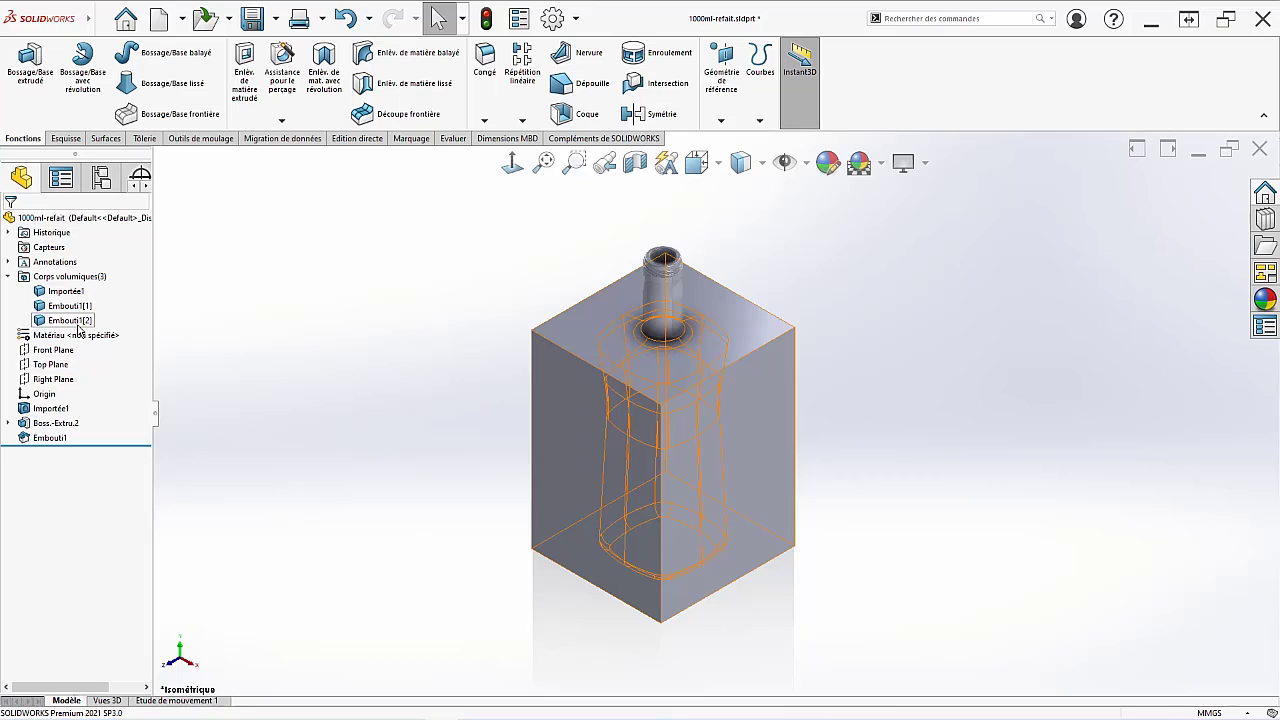
- Delete the outer block body Embouti1[2] that surrounds the bottle
{"action": "right_click", "coordinate": [84, 321]}
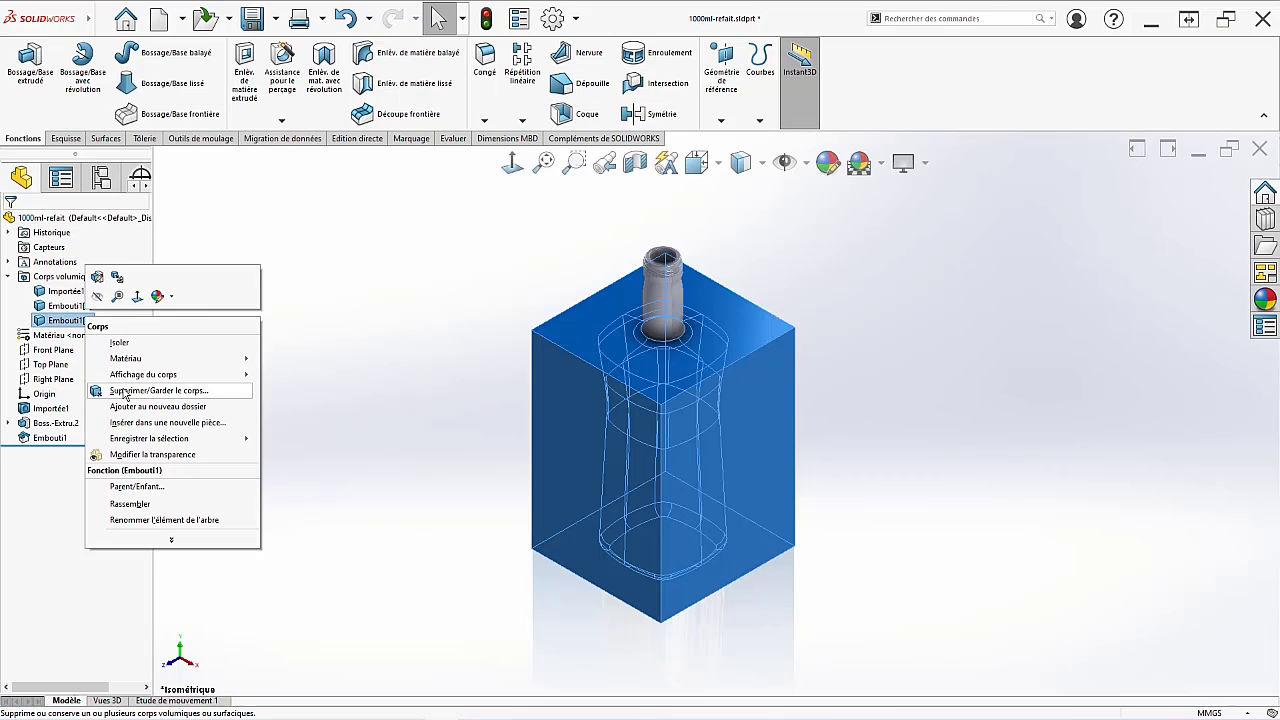
{"action": "left_click", "coordinate": [123, 391]}
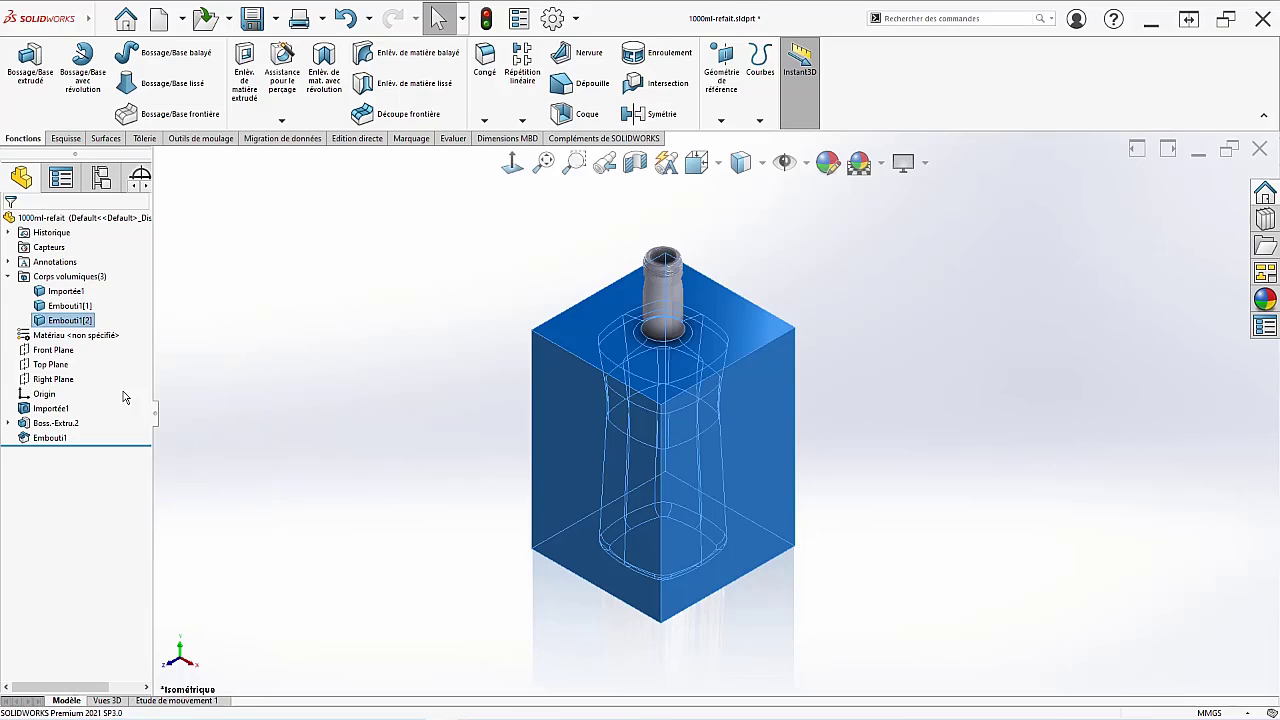
{"action": "key", "text": "Return"}
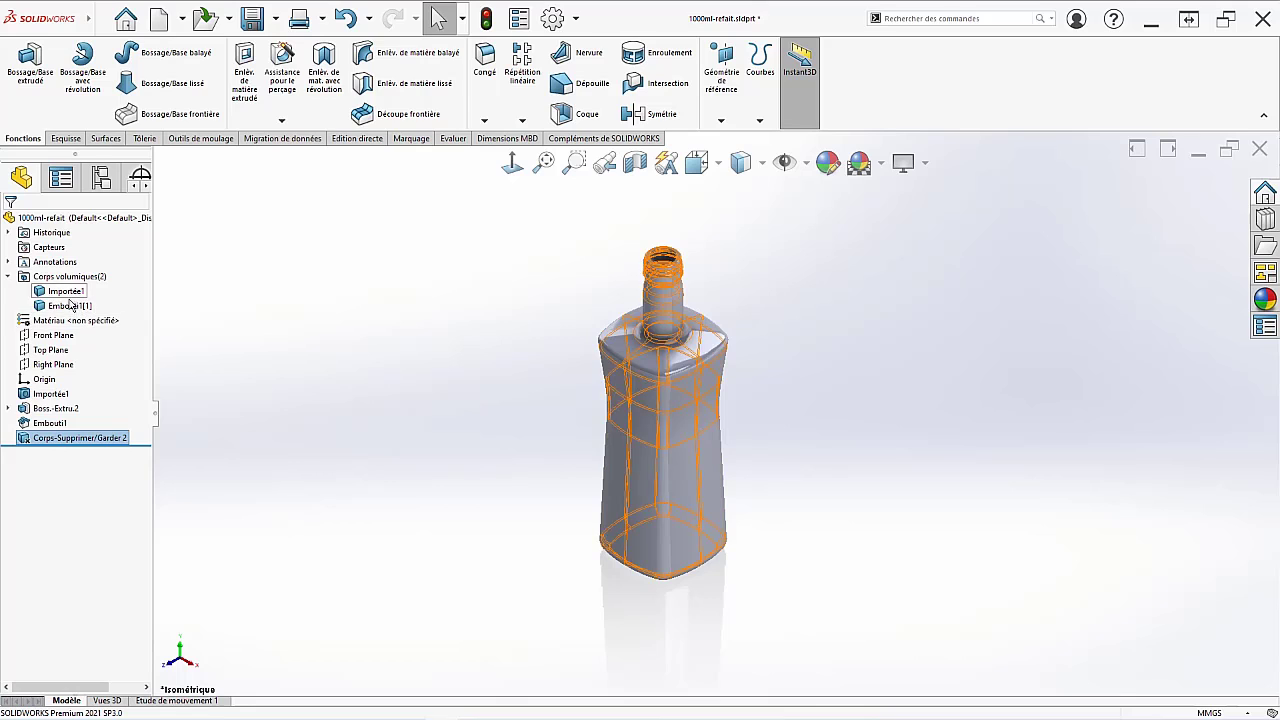
- Section the model along the Front Plane and examine the bottle's interior near the base of the neck
{"action": "left_click", "coordinate": [635, 162]}
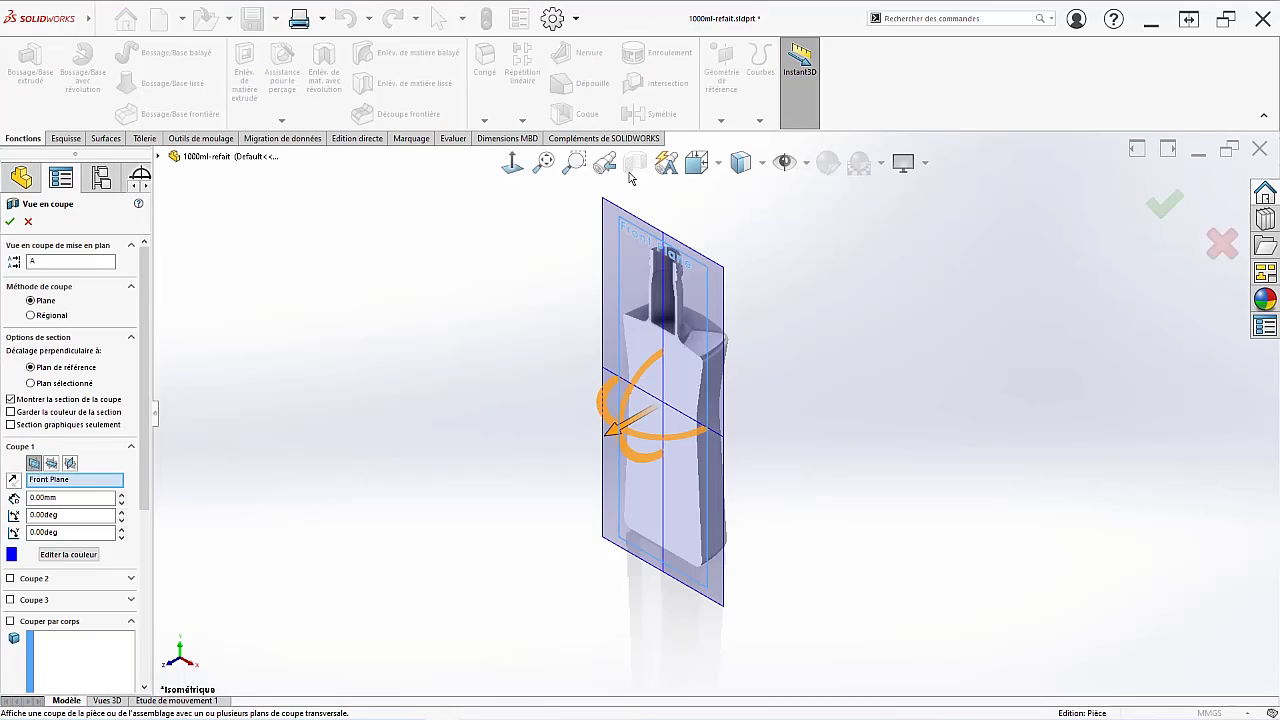
{"action": "left_click", "coordinate": [28, 221]}
{"action": "scroll", "coordinate": [678, 336], "scroll_direction": "down", "scroll_amount": 3}
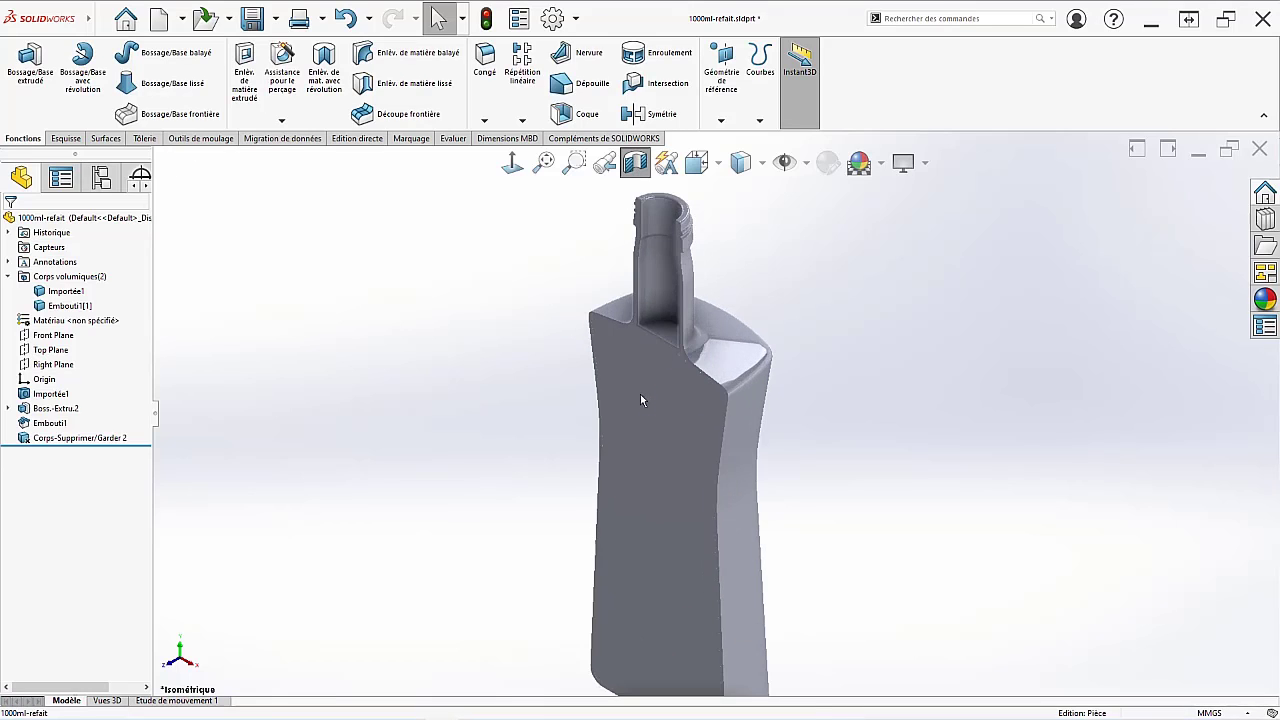
{"action": "middle_click_drag", "start_coordinate": [643, 395], "coordinate": [778, 286]}
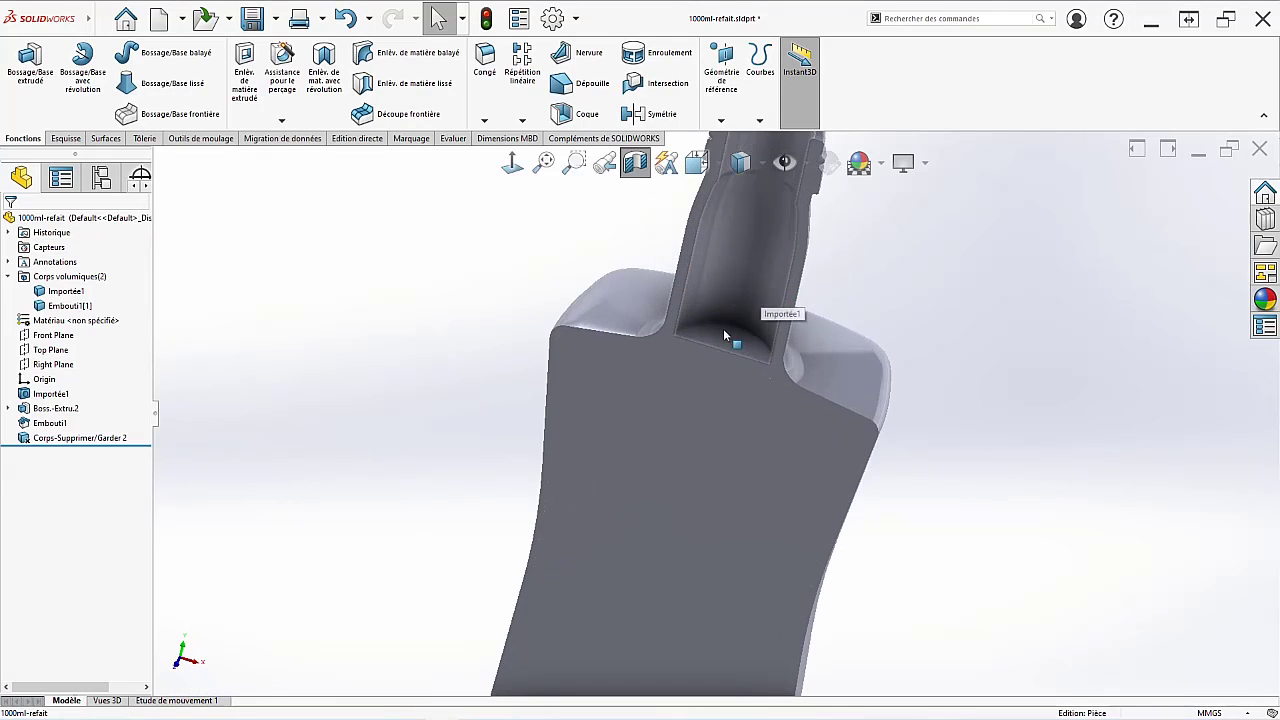
- Evaluate the mass properties of only the inner volume body Embouti1[1], replacing the whole part as the selection
{"action": "left_click", "coordinate": [686, 400]}
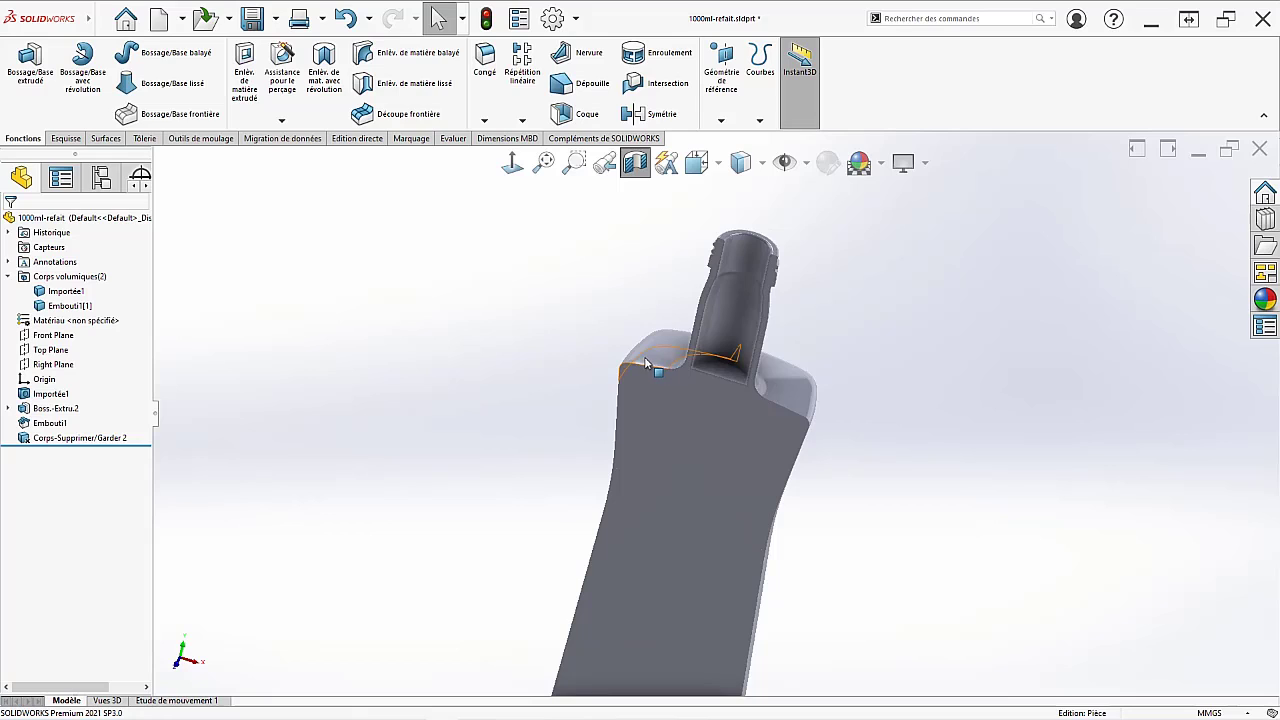
{"action": "key", "text": "ctrl+7"}
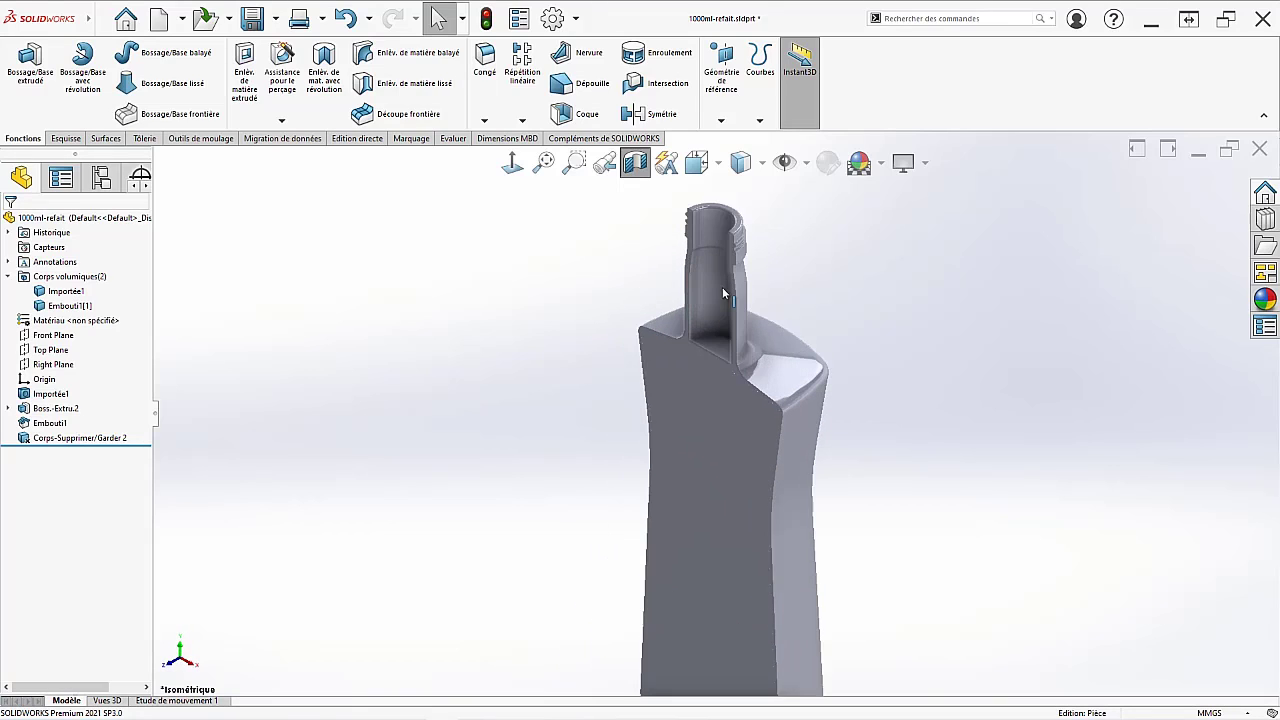
{"action": "left_click", "coordinate": [453, 139]}
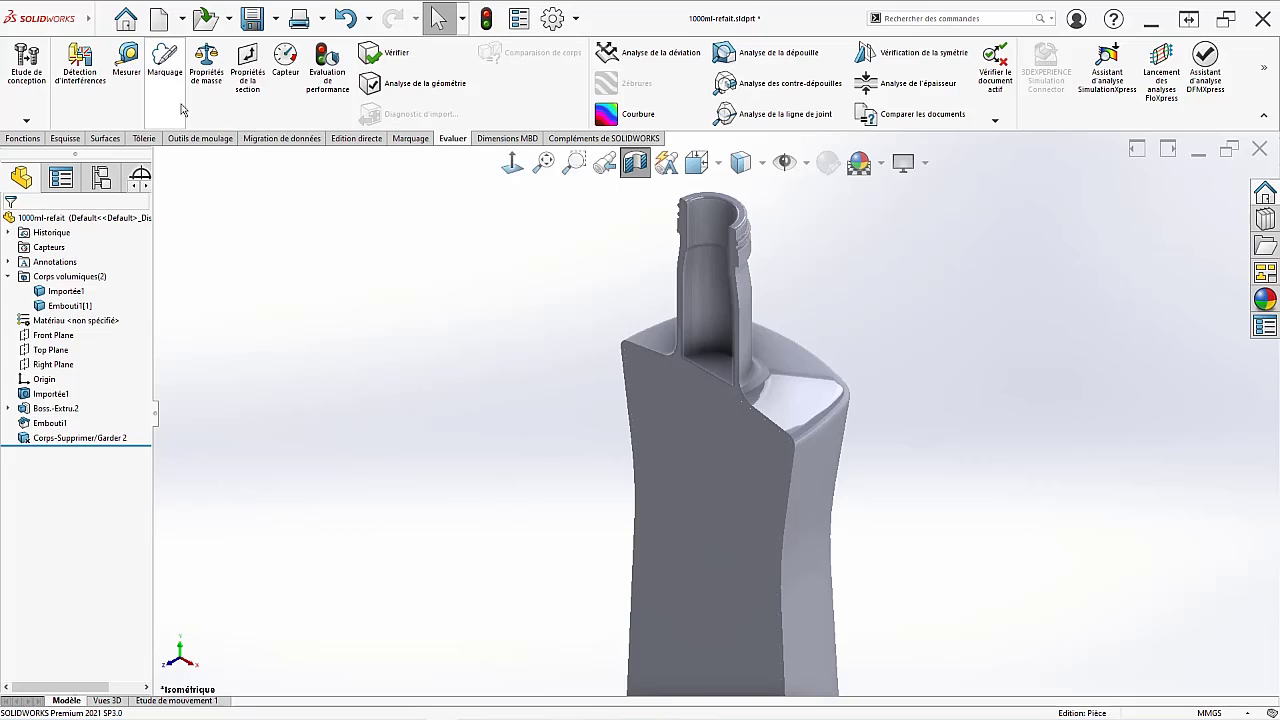
{"action": "left_click", "coordinate": [192, 60]}
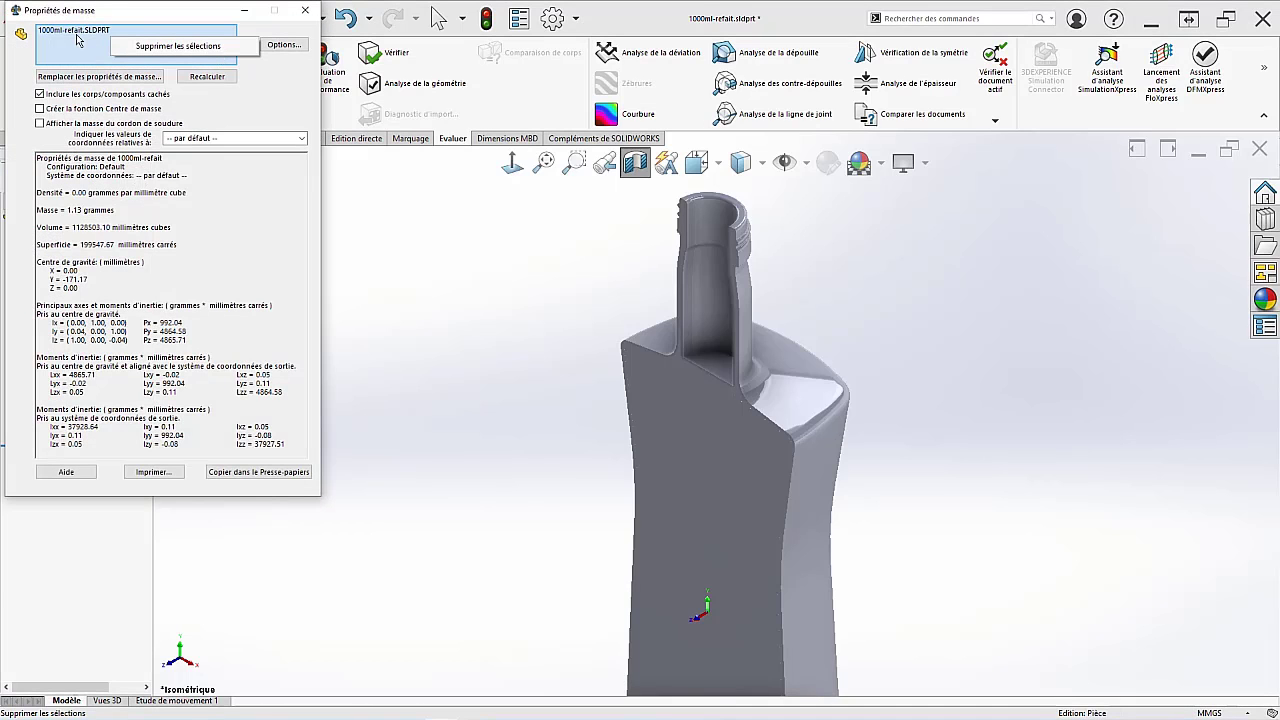
{"action": "left_click", "coordinate": [177, 46]}
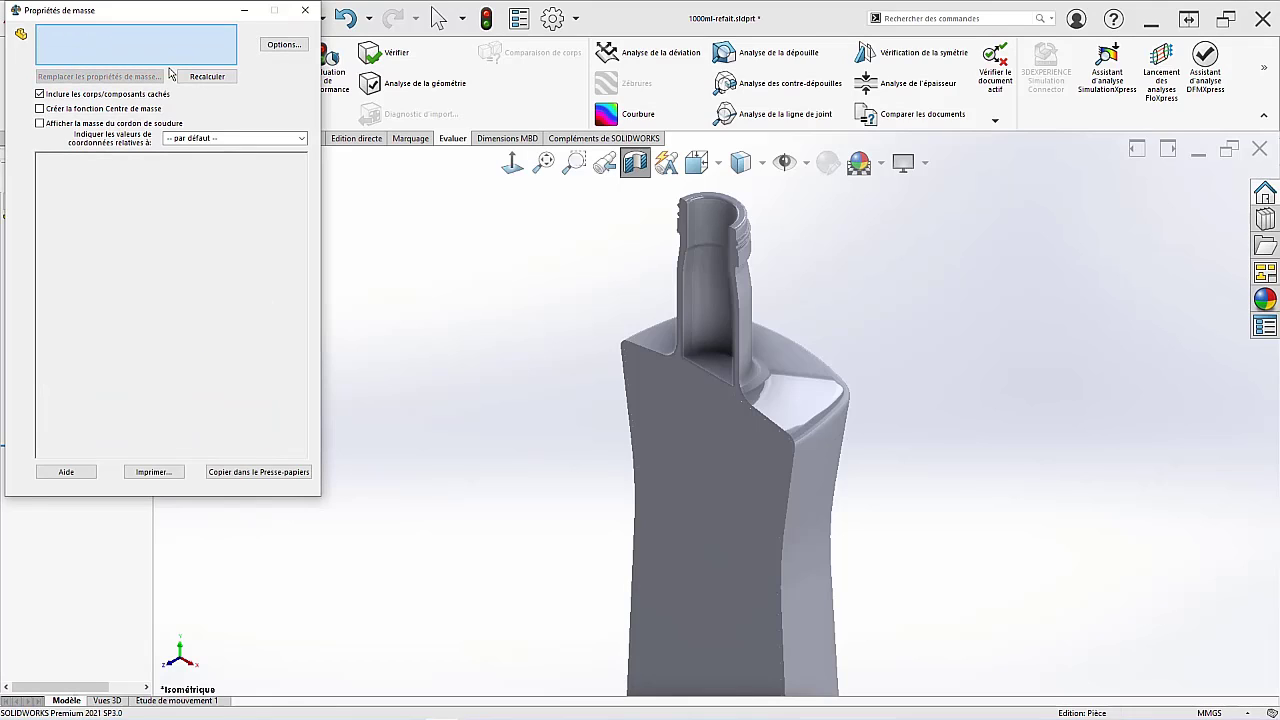
{"action": "left_click", "coordinate": [703, 377]}
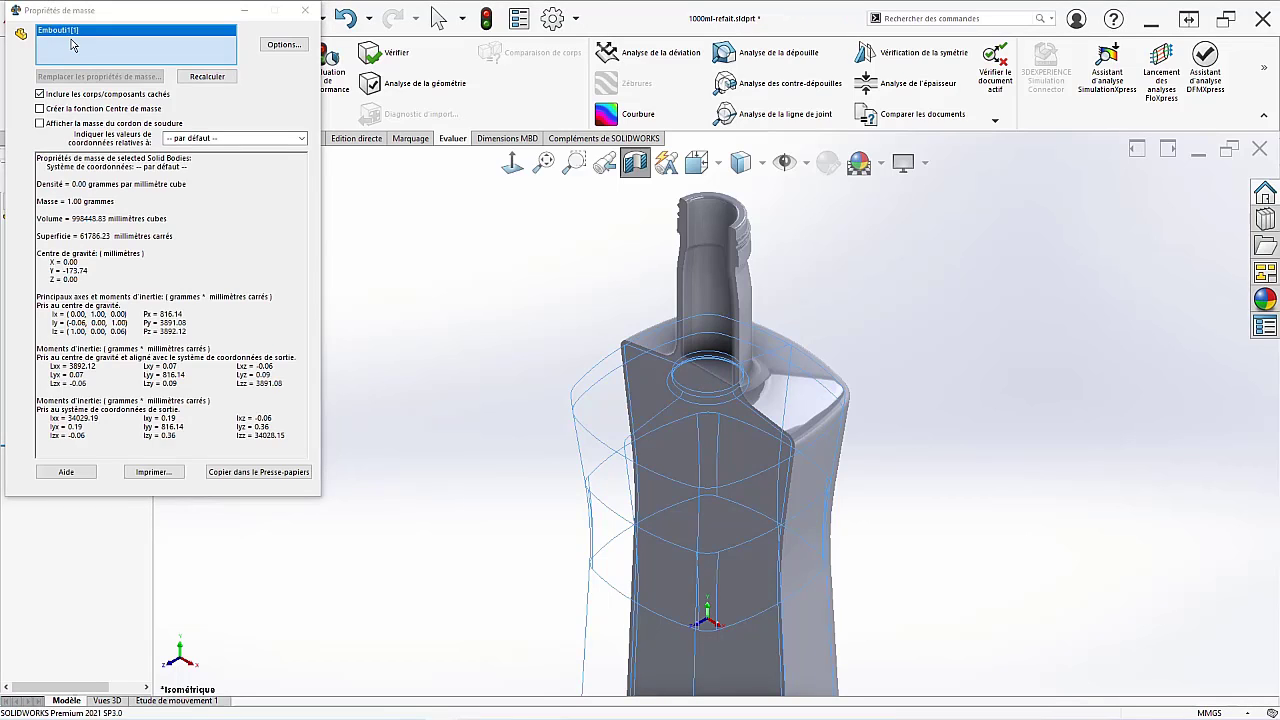
- Set the mass property options to custom units with millilitres as the volume unit, and read the inner body's volume
{"action": "left_click", "coordinate": [285, 45]}
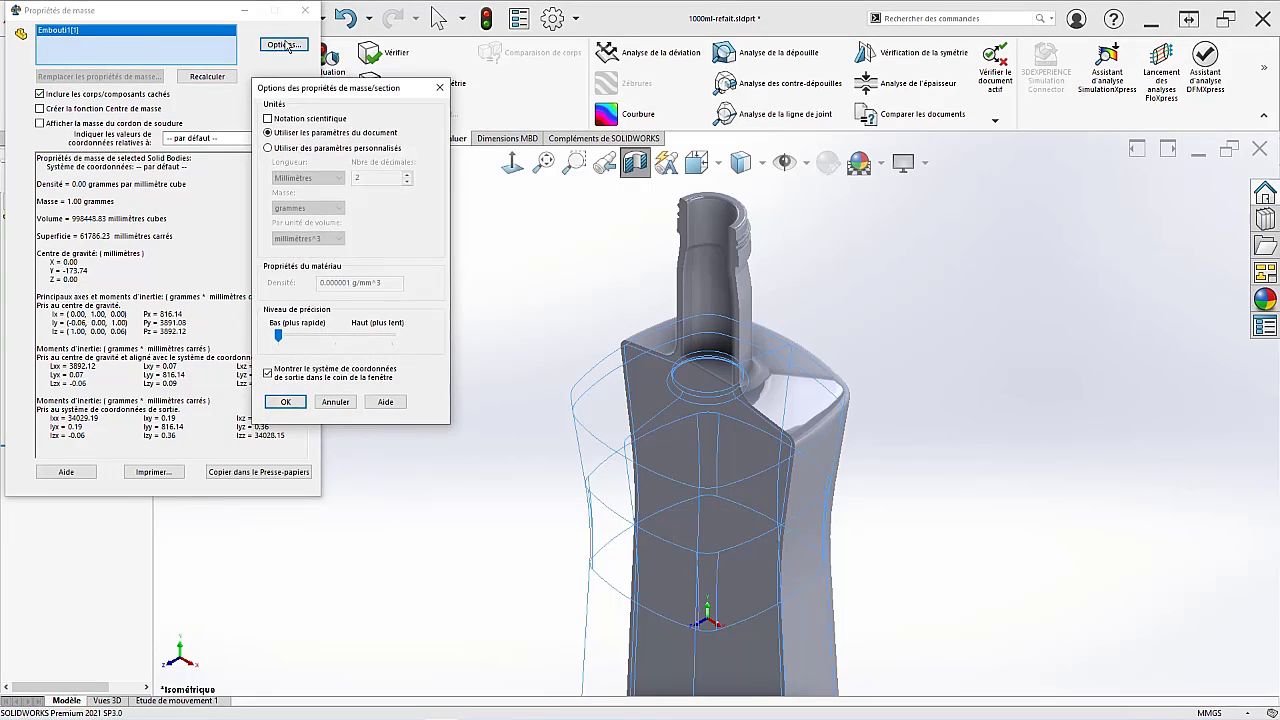
{"action": "left_click", "coordinate": [292, 150]}
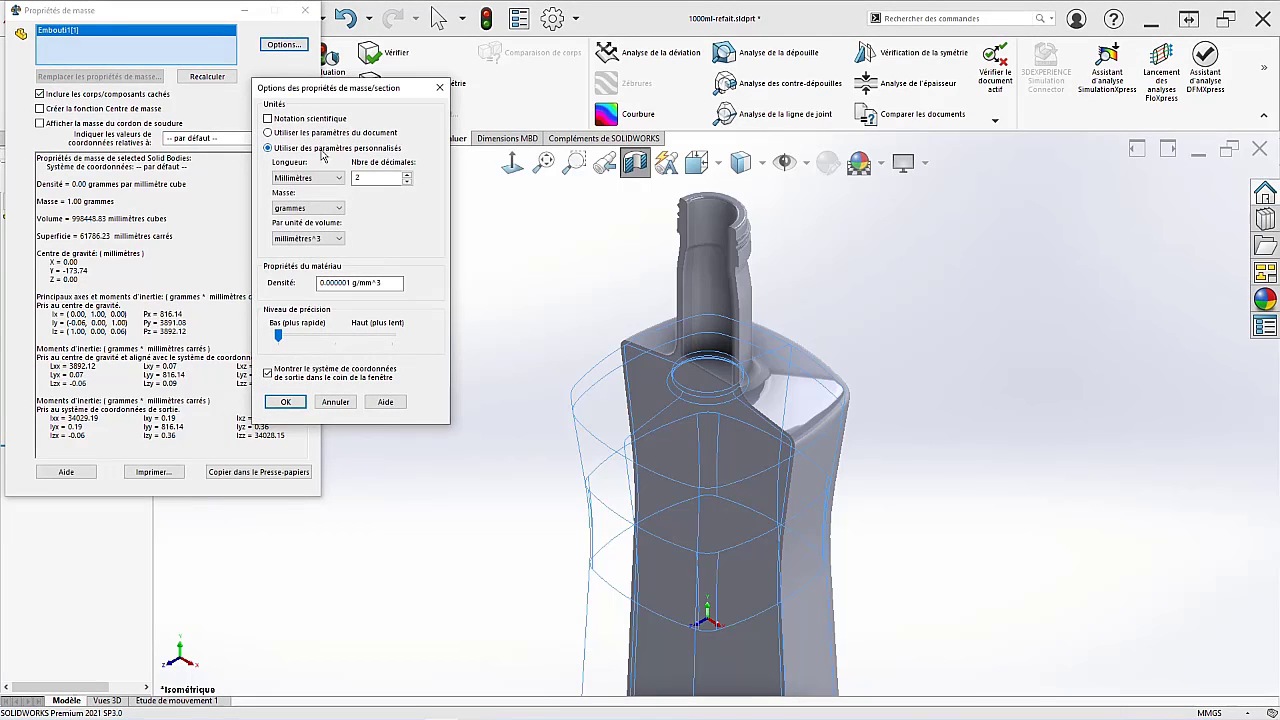
{"action": "left_click", "coordinate": [318, 238]}
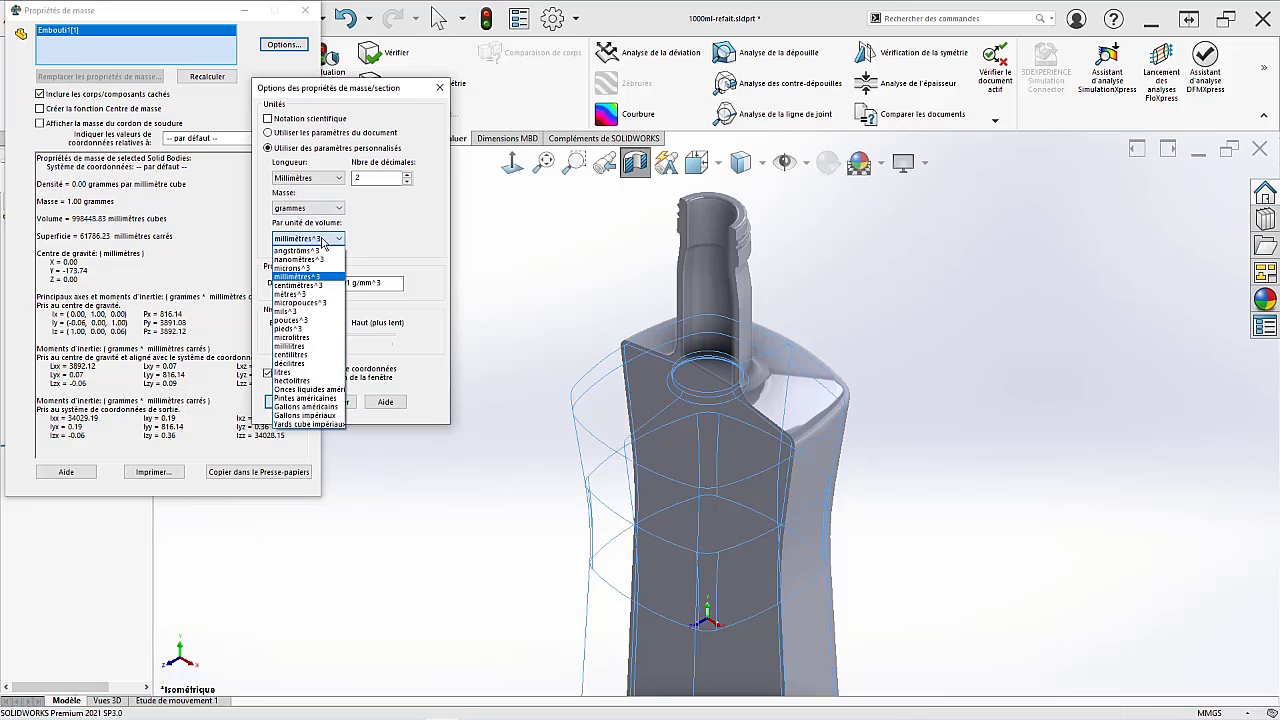
{"action": "left_click", "coordinate": [329, 347]}
{"action": "left_click", "coordinate": [291, 399]}
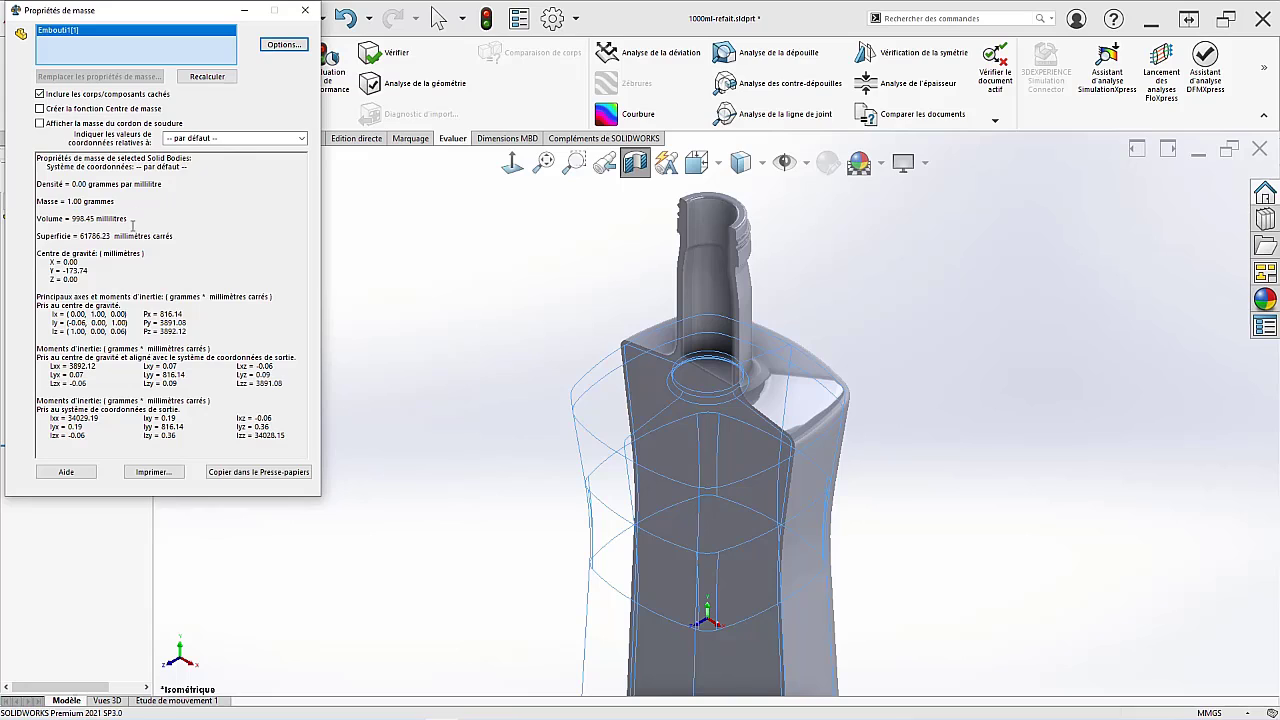
{"action": "left_click_drag", "start_coordinate": [130, 220], "coordinate": [22, 220]}
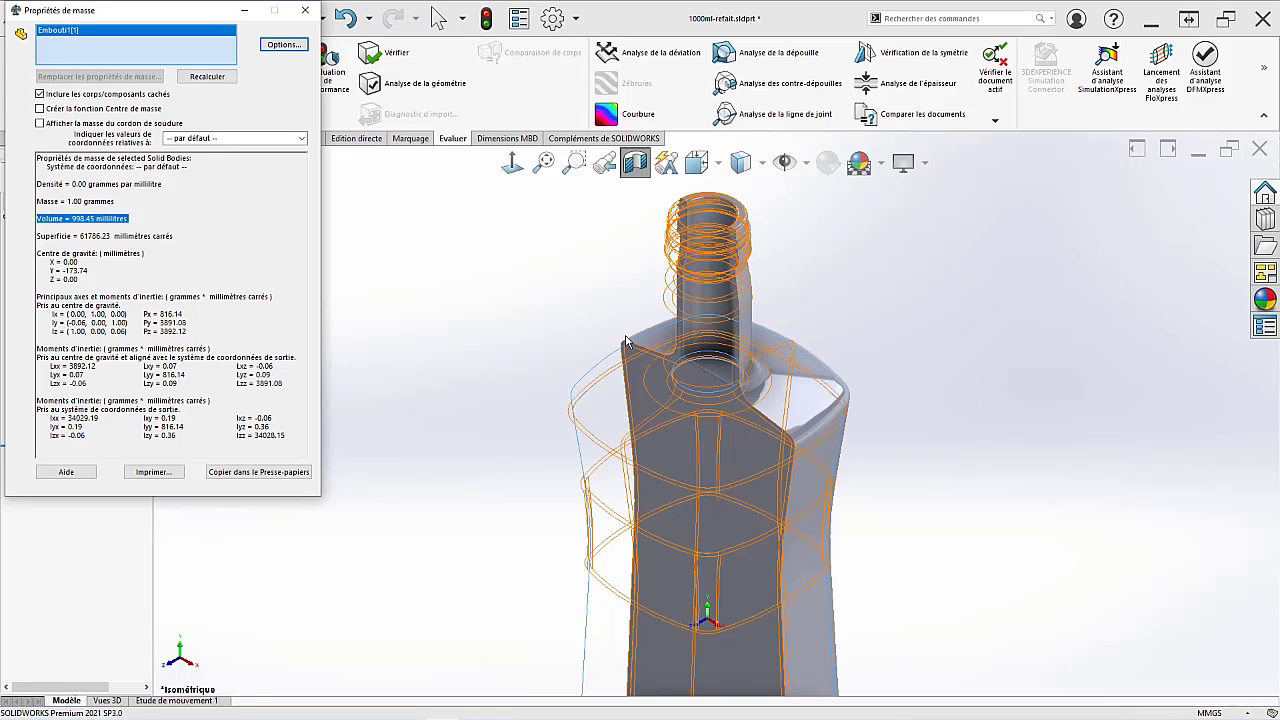